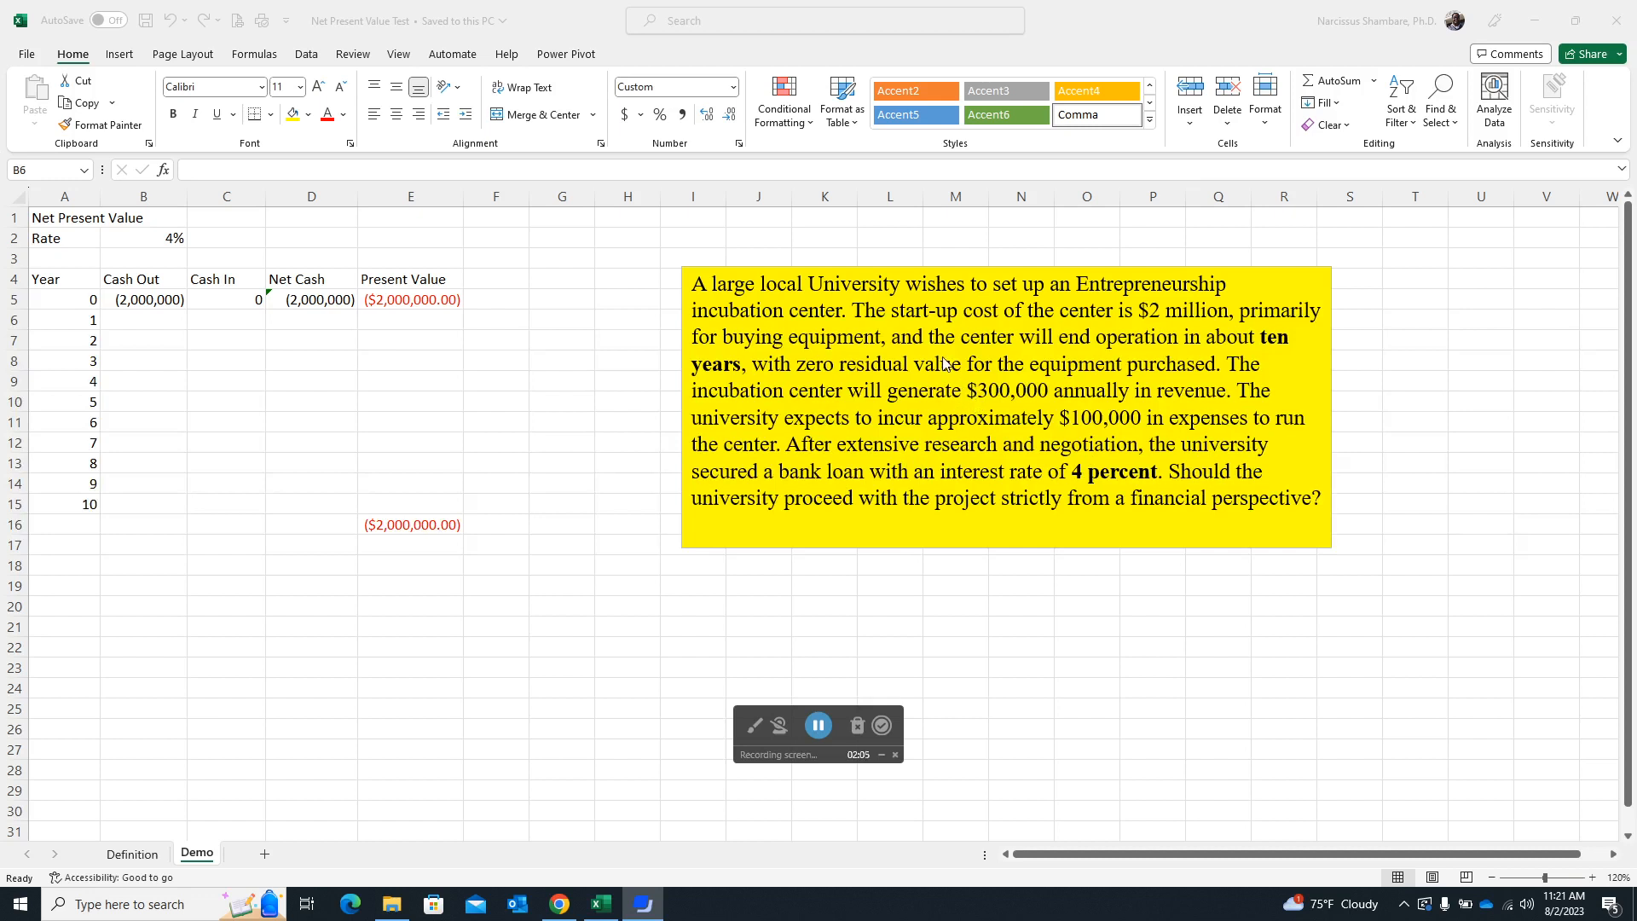
Review the Net Present Value working definition on the Definition sheet, and return to the year 0 cash outflow on the Demo sheet.
click(132, 857)
click(134, 855)
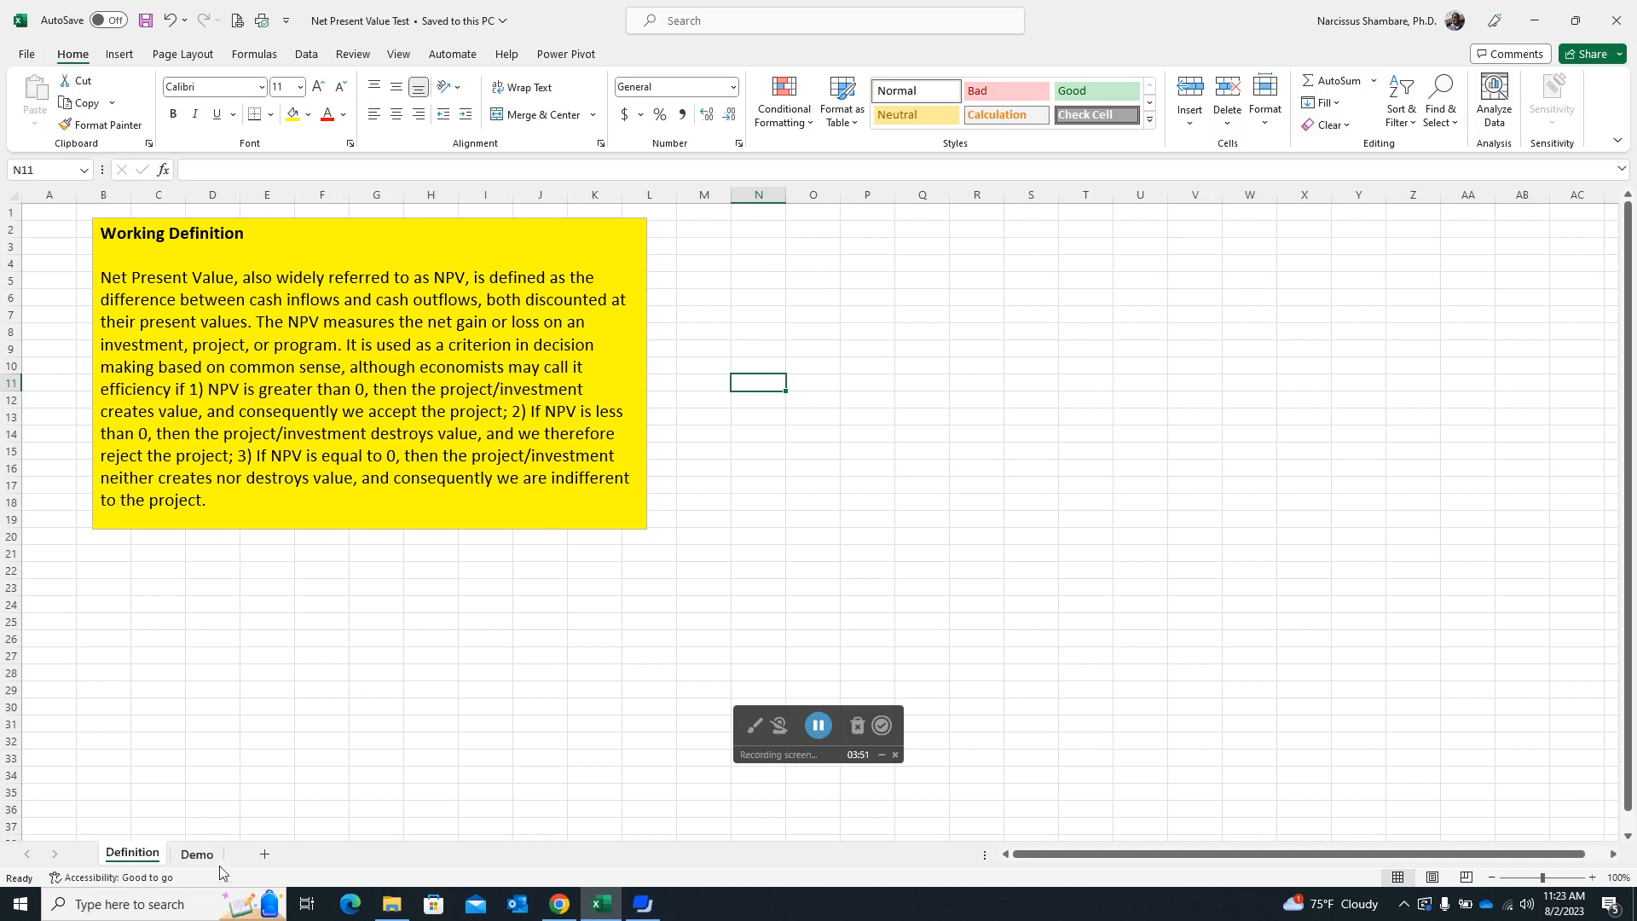
click(197, 855)
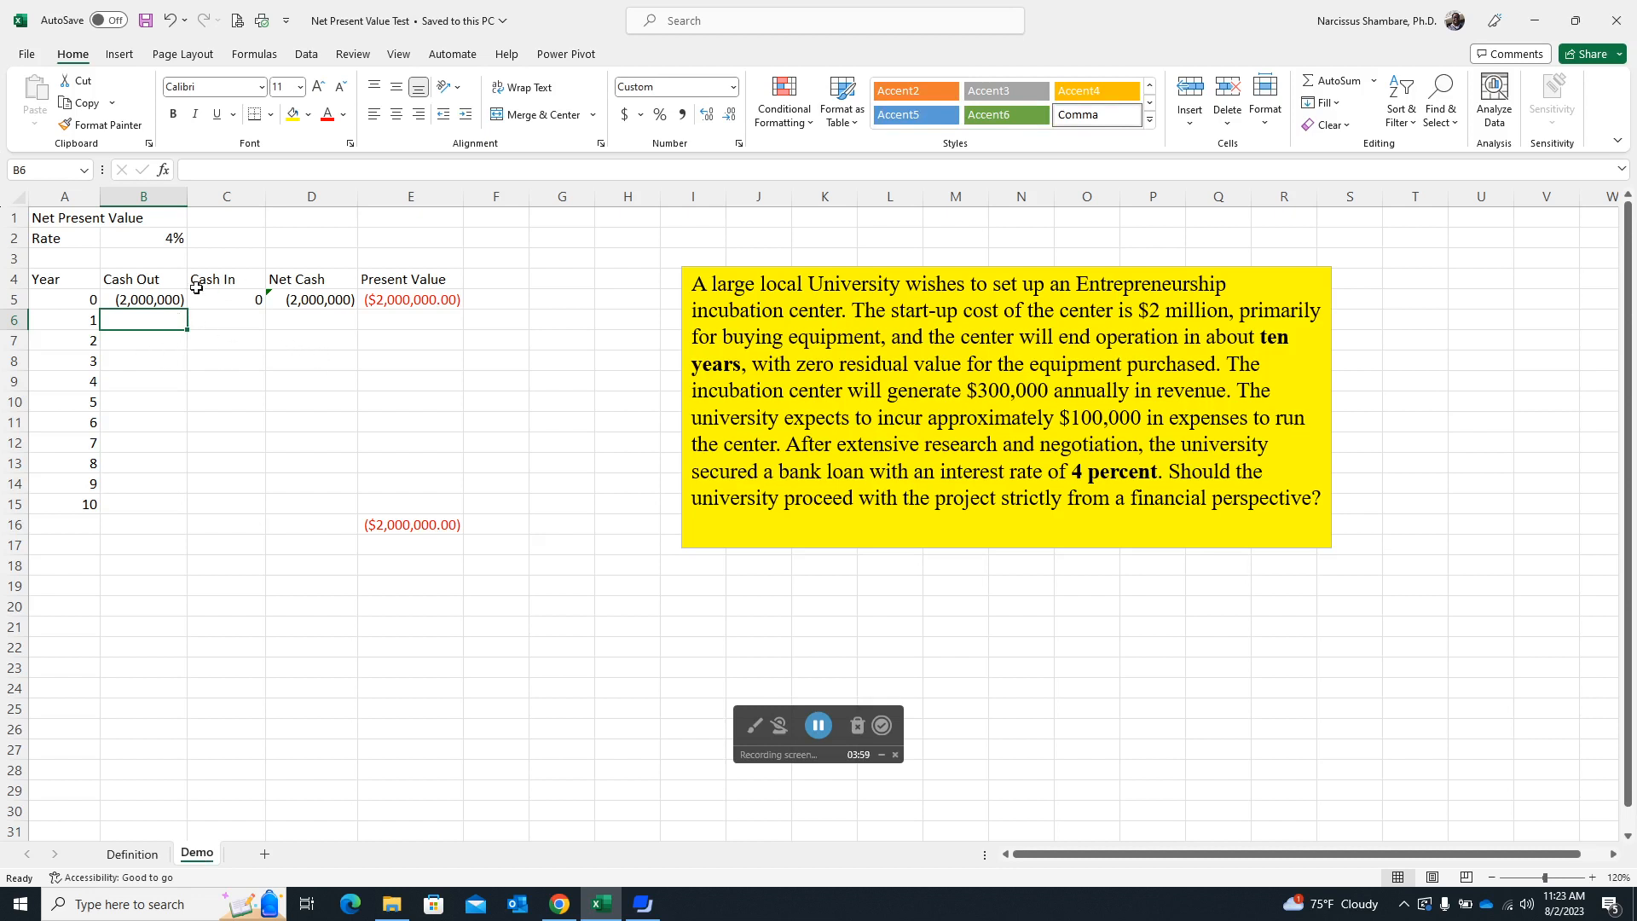
click(146, 305)
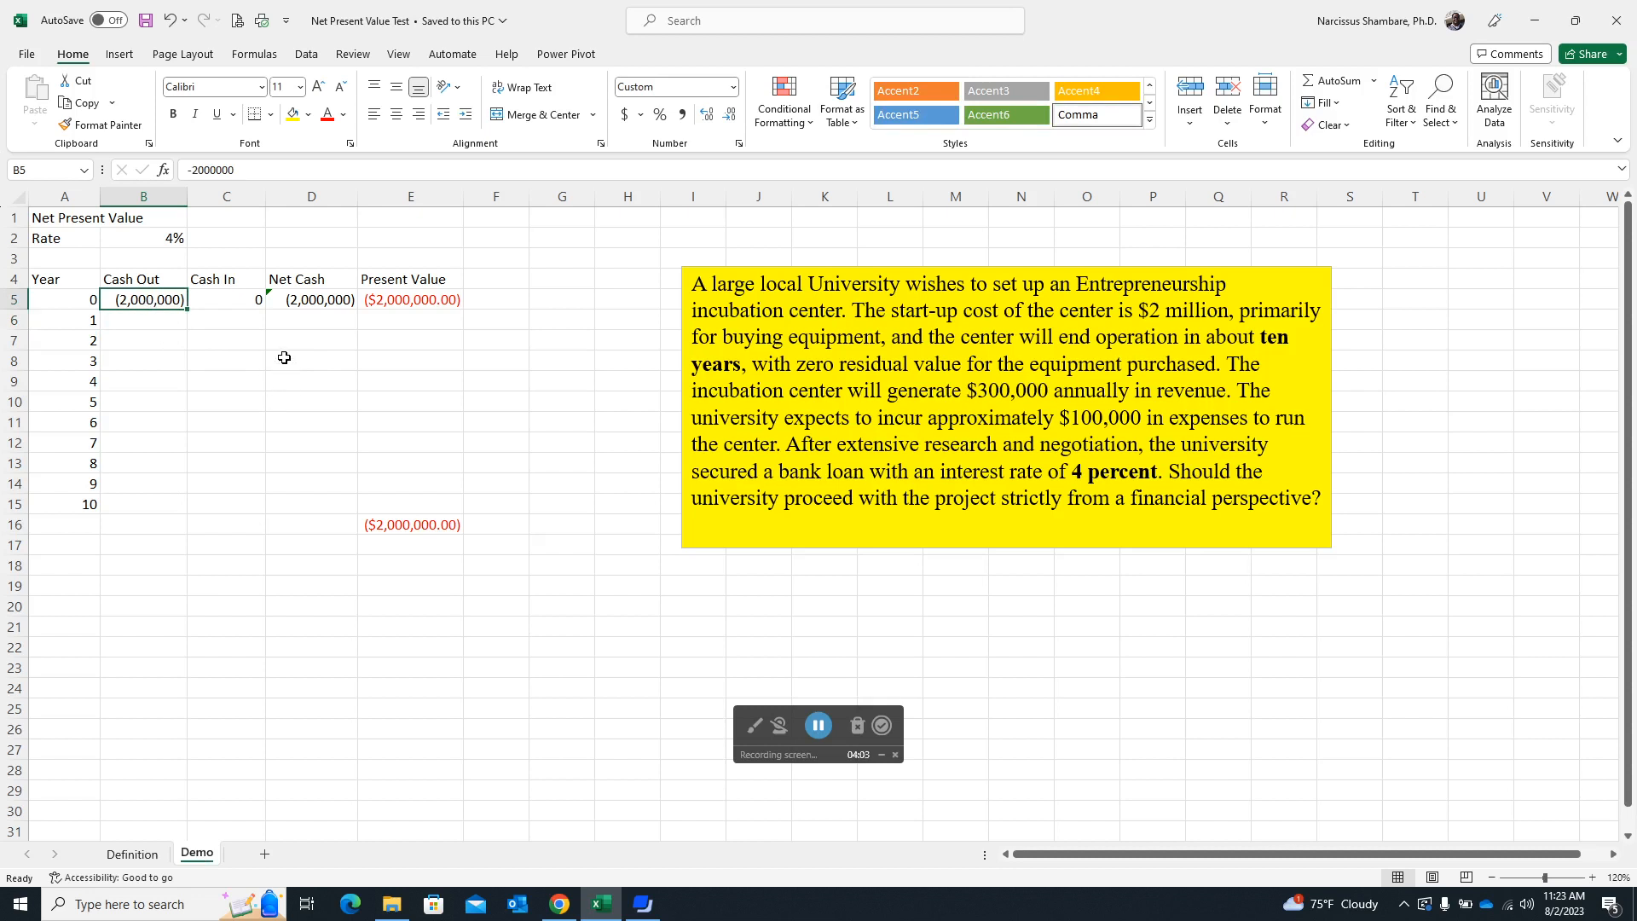
Enter a Cash Out of -100000 for year 1 in B6 and fill it down through year 10.
click(151, 327)
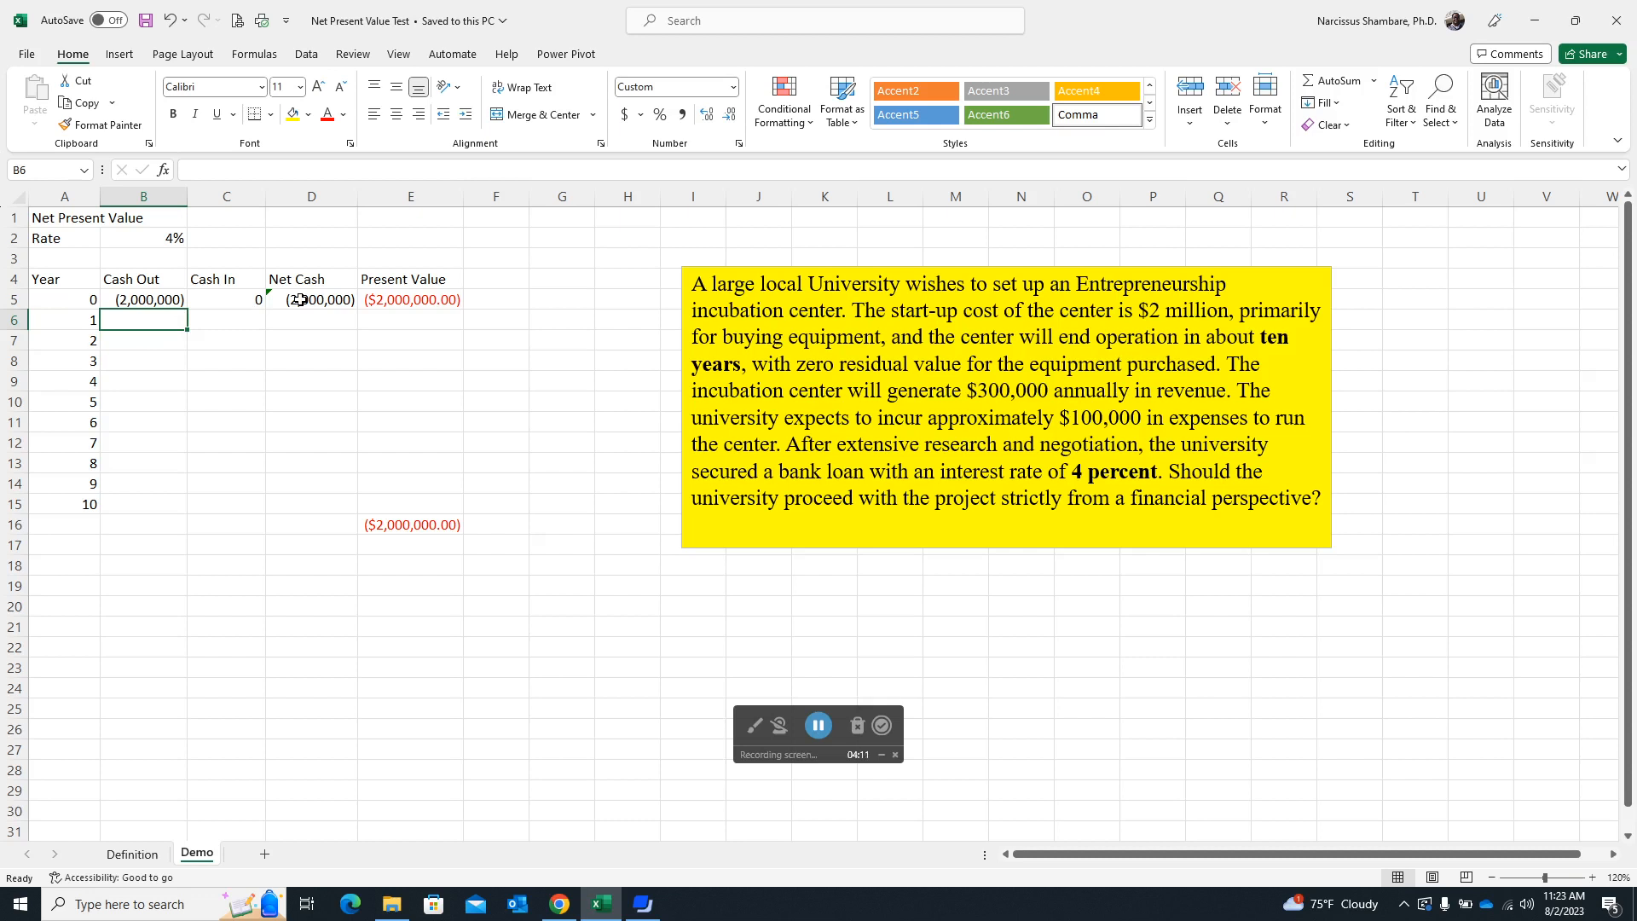
text(-1000)
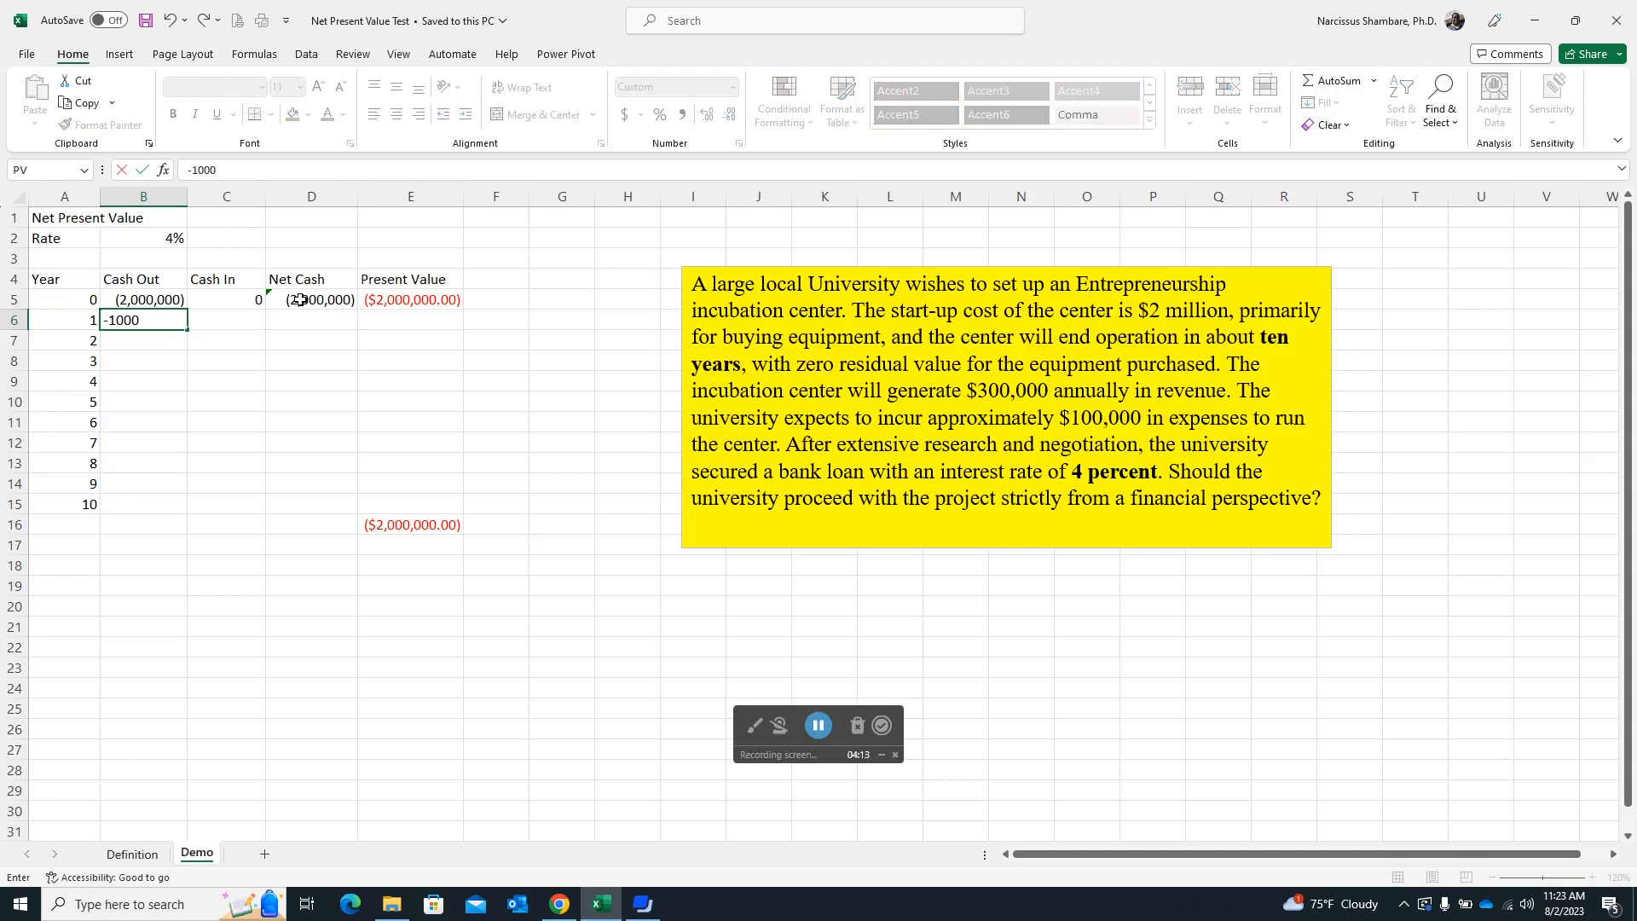
text(00)
key(ctrl+Return)
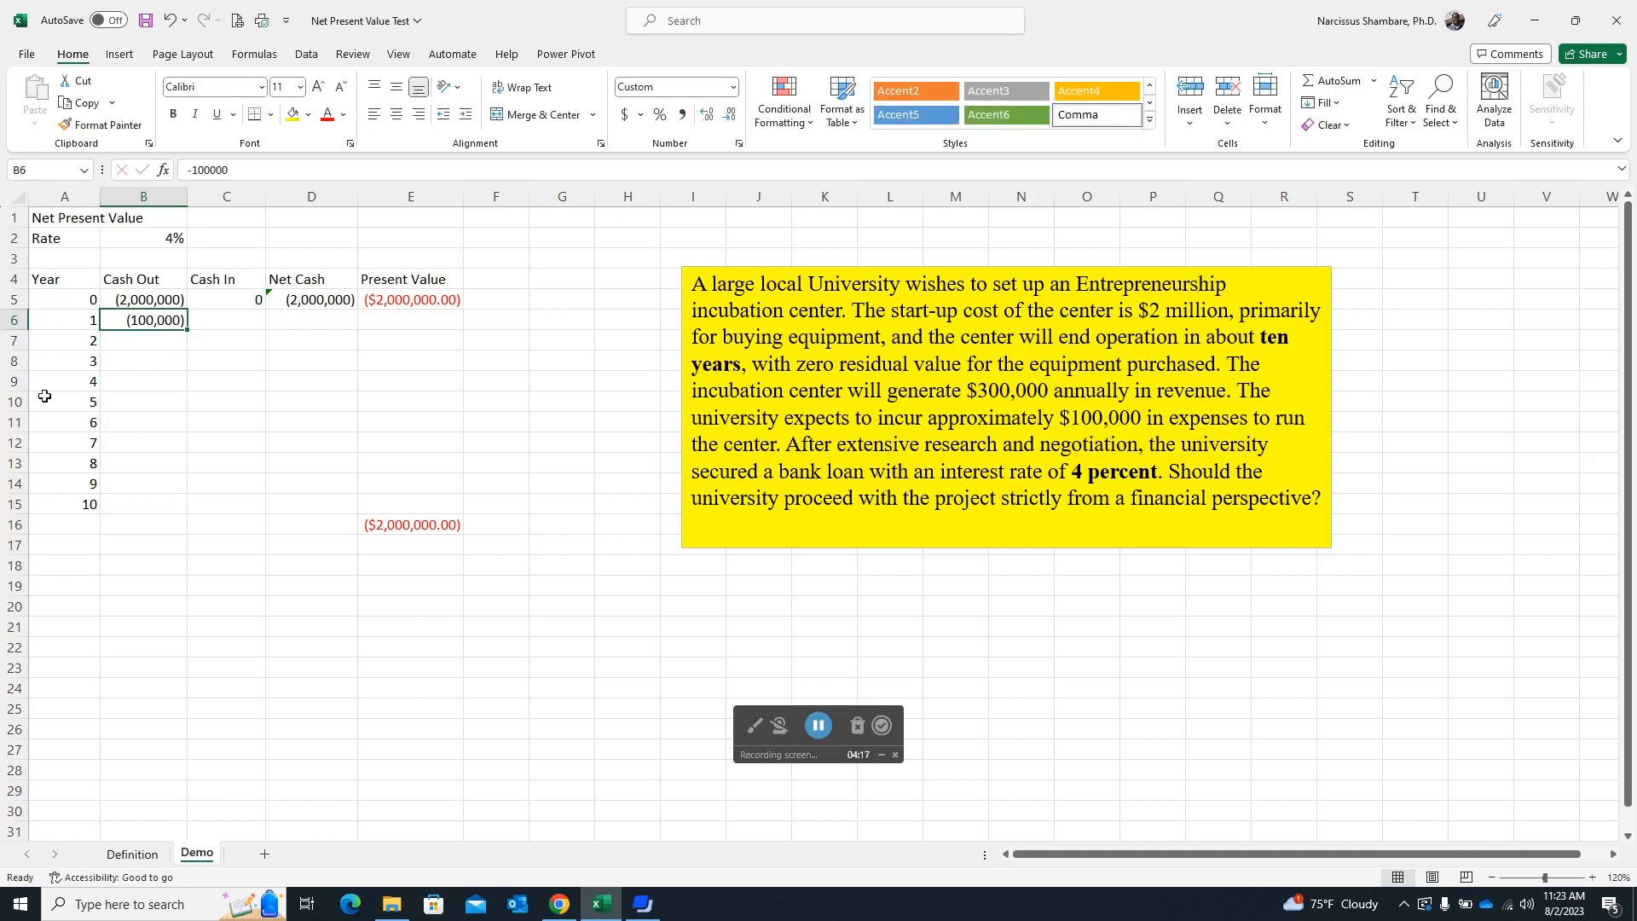
drag(189, 331, 196, 514)
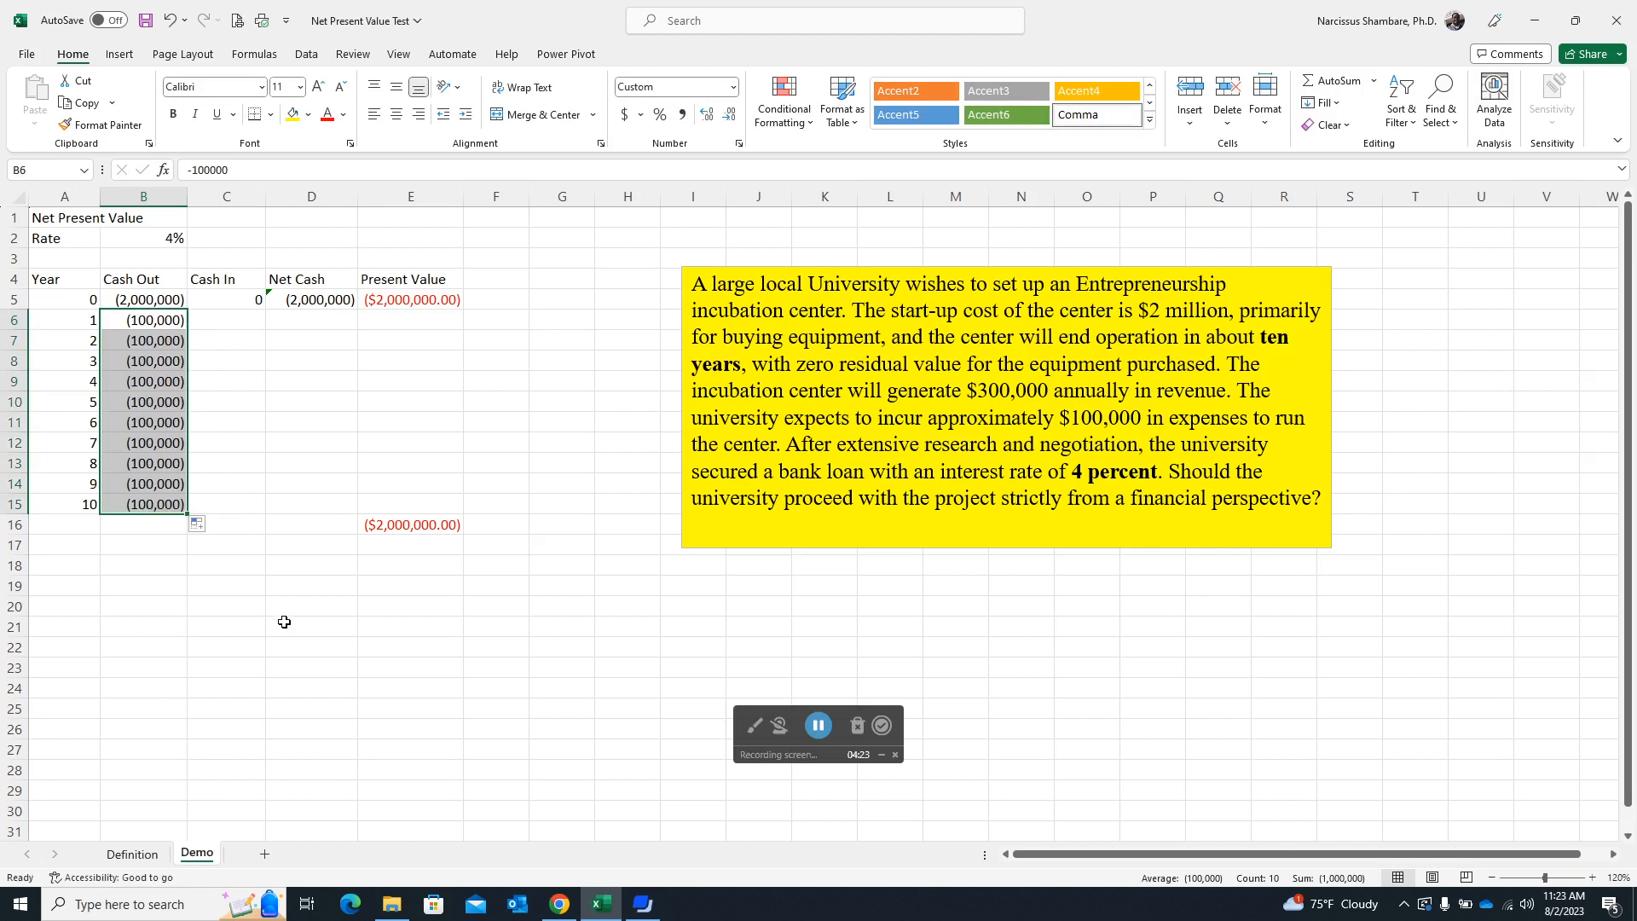
Enter a Cash In of 300000 for year 1 in C6 and fill it down through year 10.
click(225, 322)
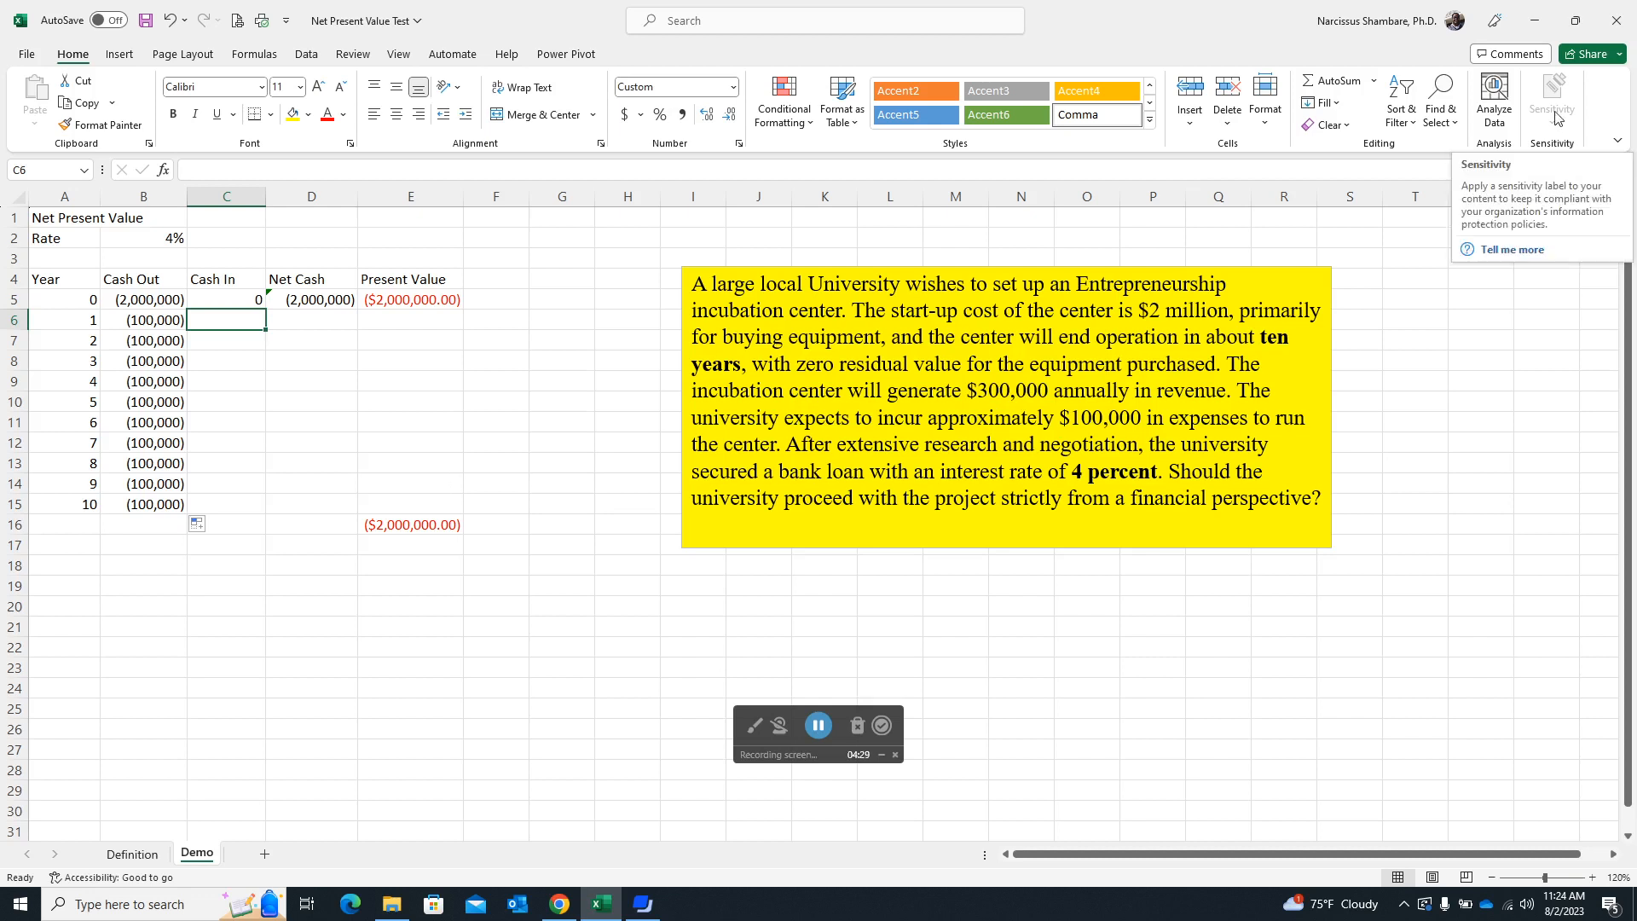
text(300000)
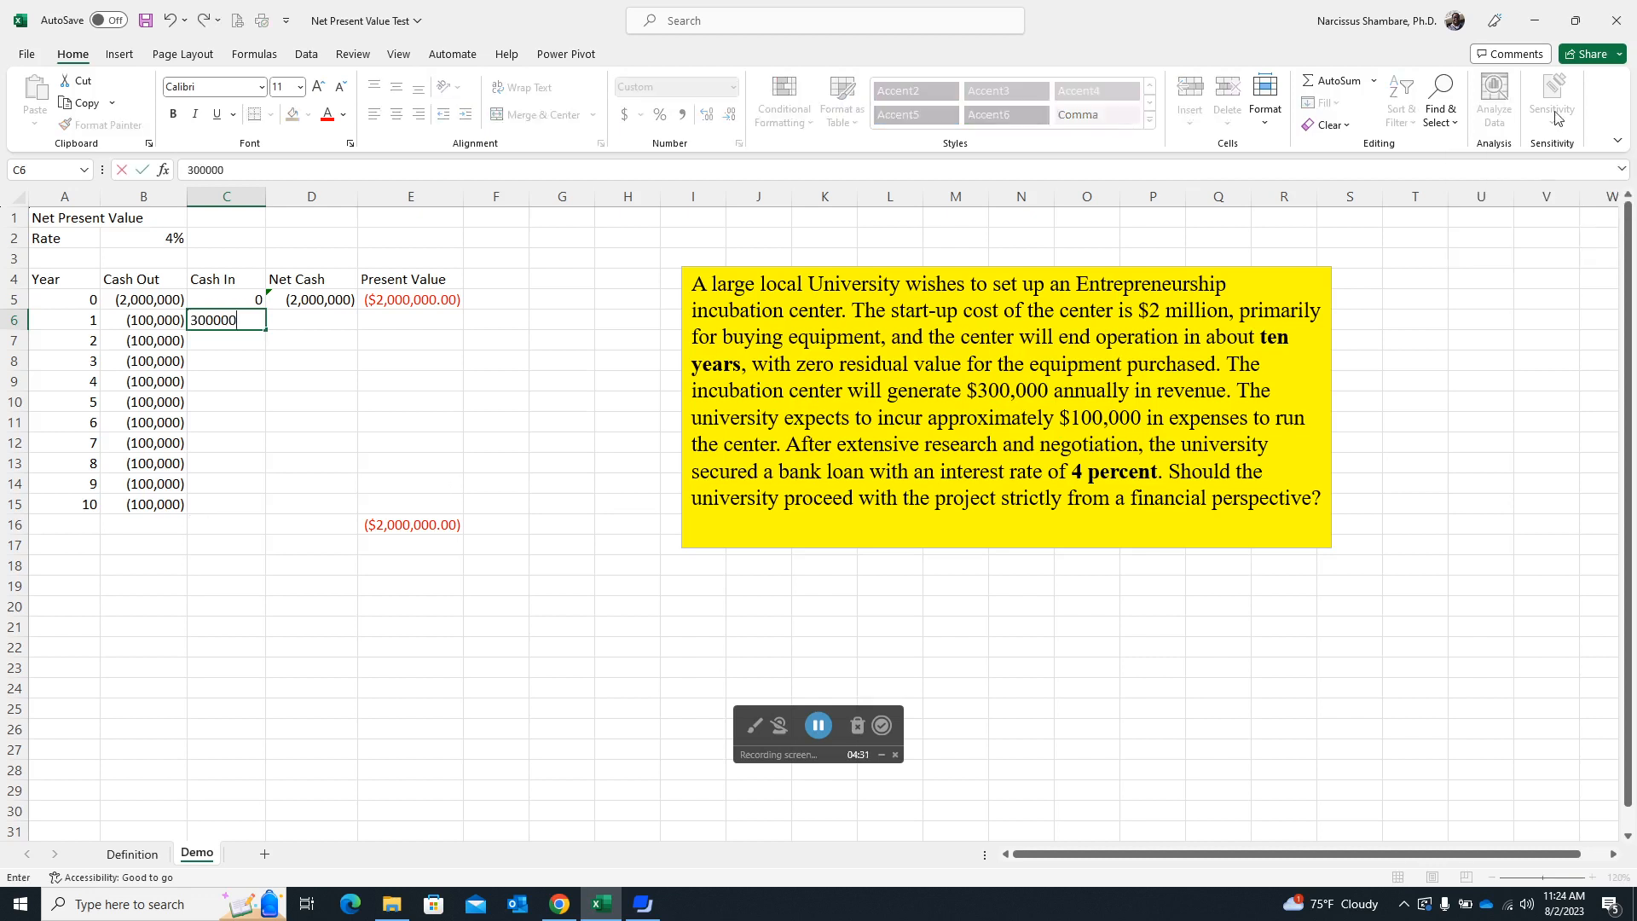
key(ctrl+Return)
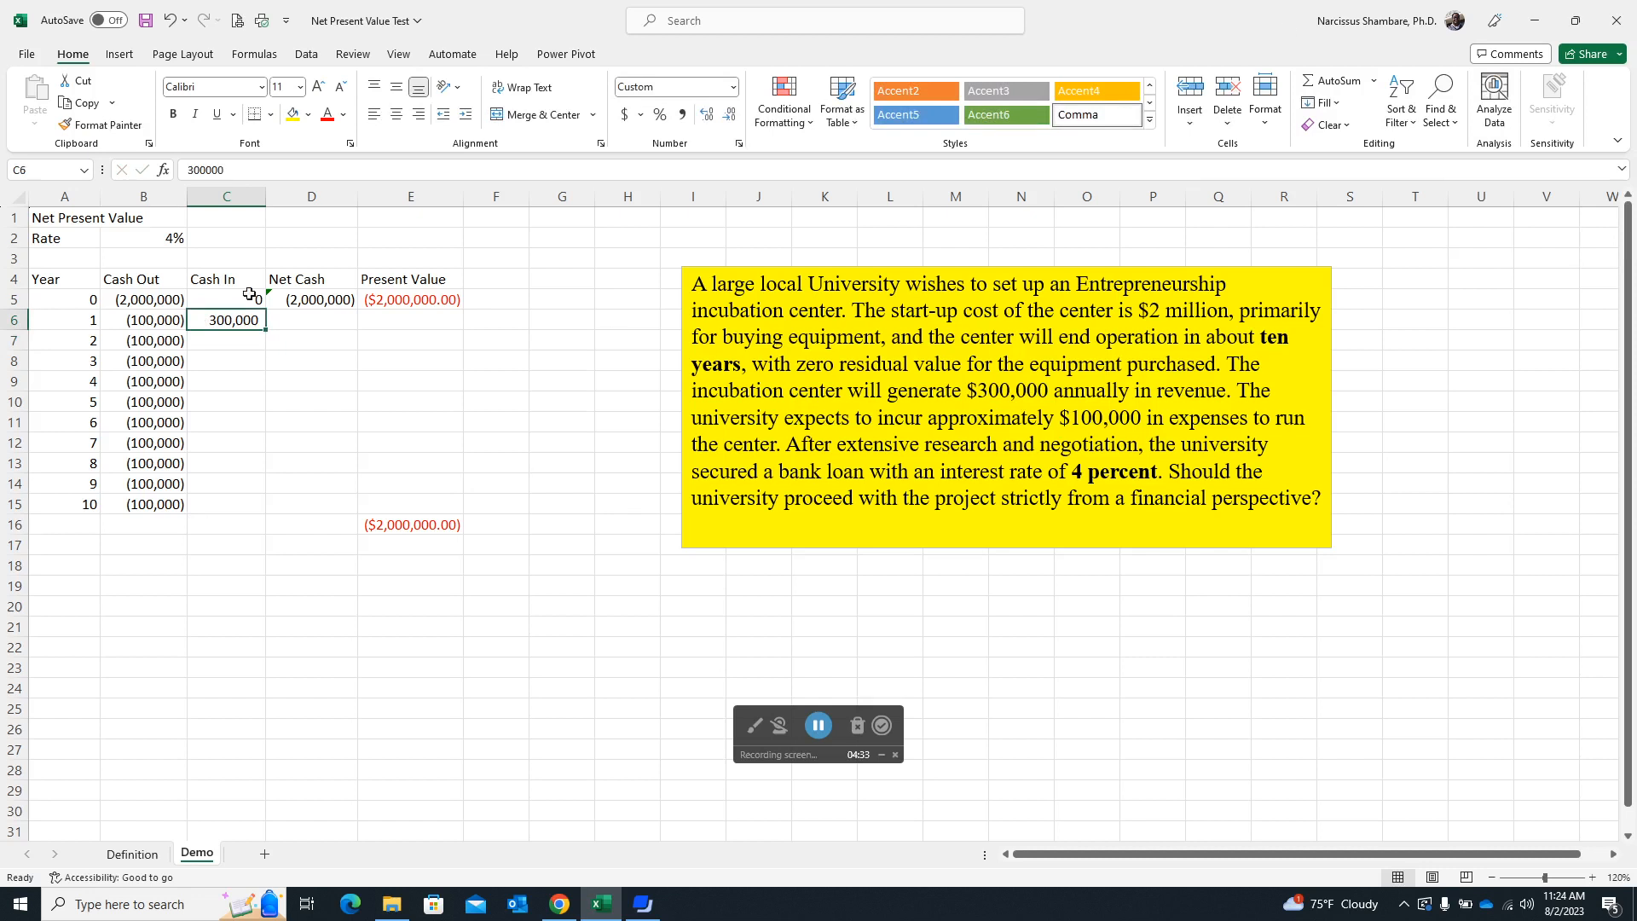
drag(267, 330, 272, 513)
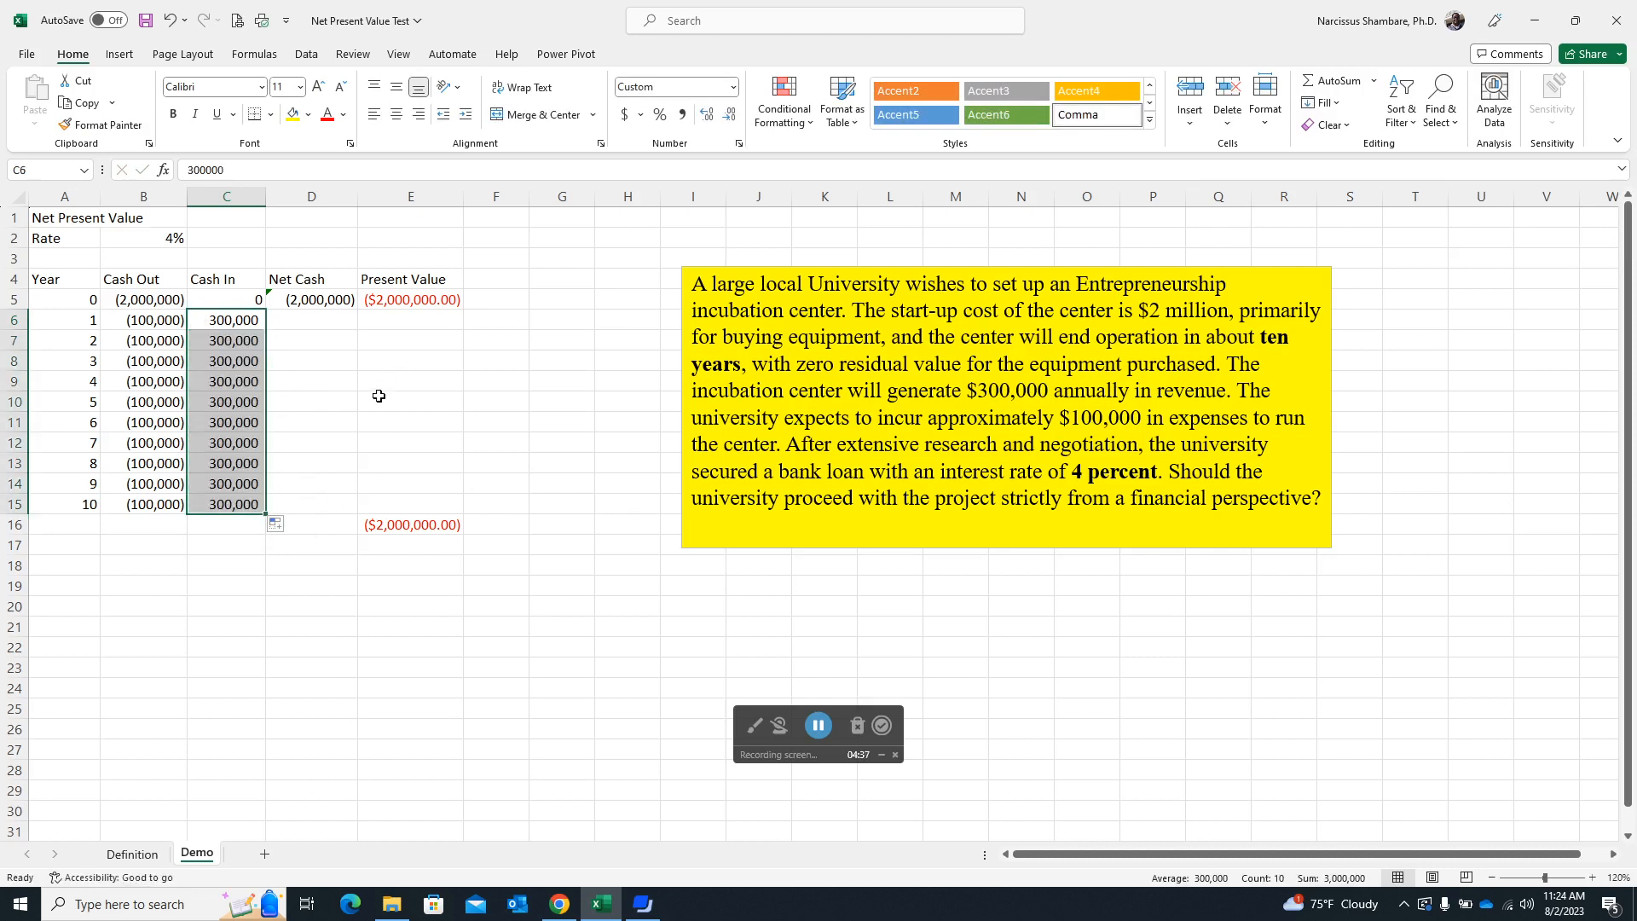
Calculate the year 1 Net Cash in D6 with =SUM(B6:C6) and fill the formula down through year 10.
click(300, 328)
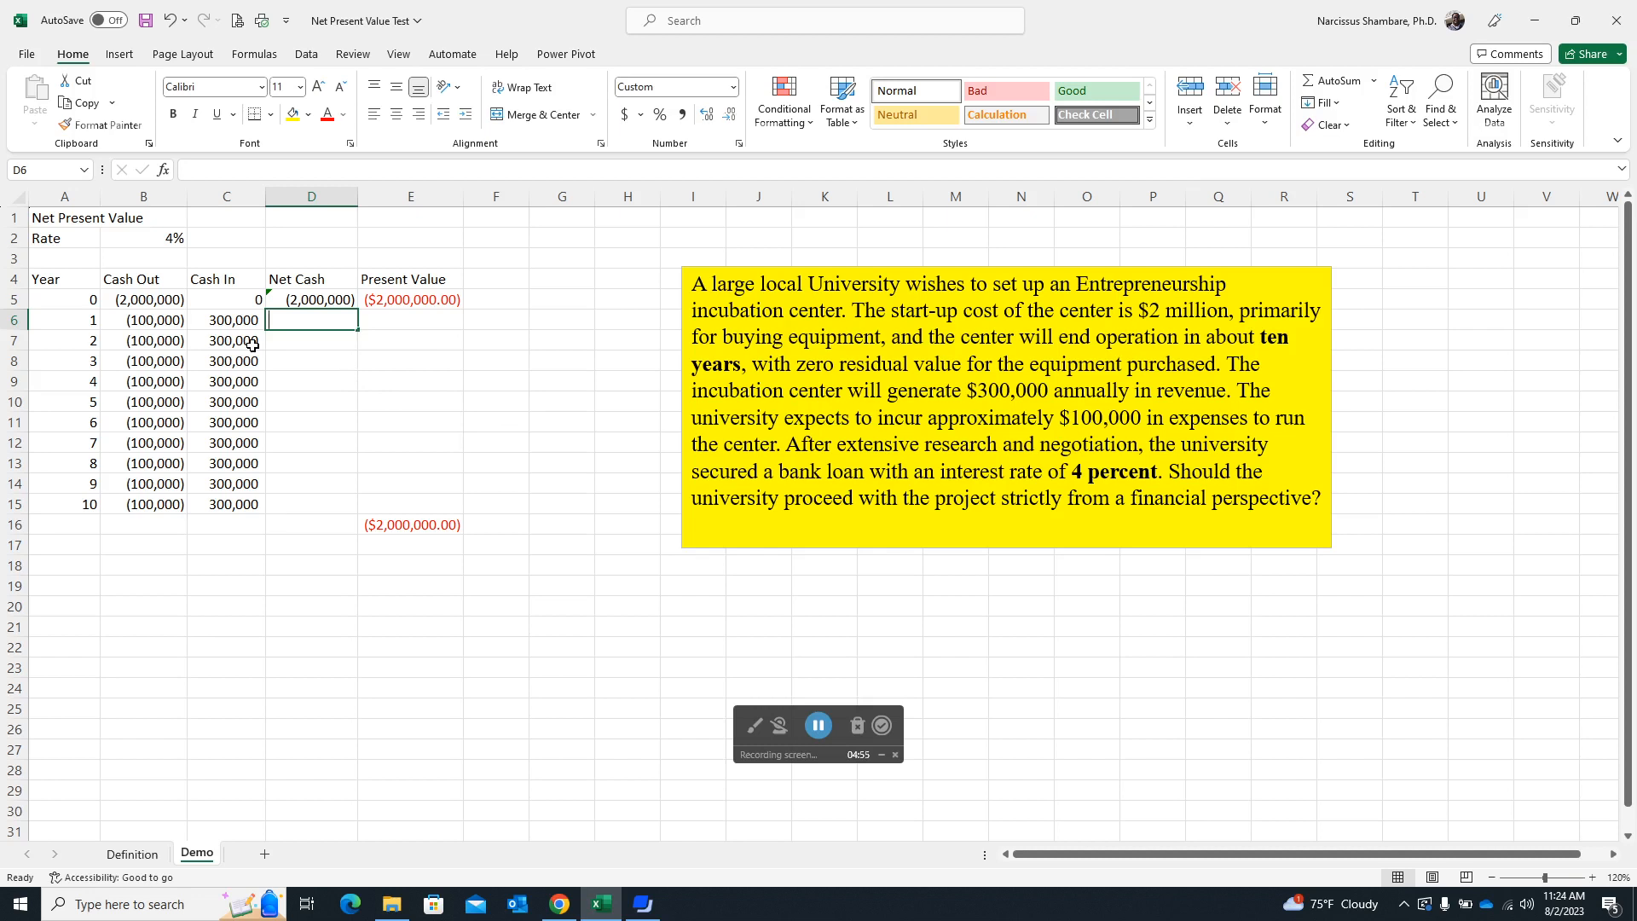
text(=sum)
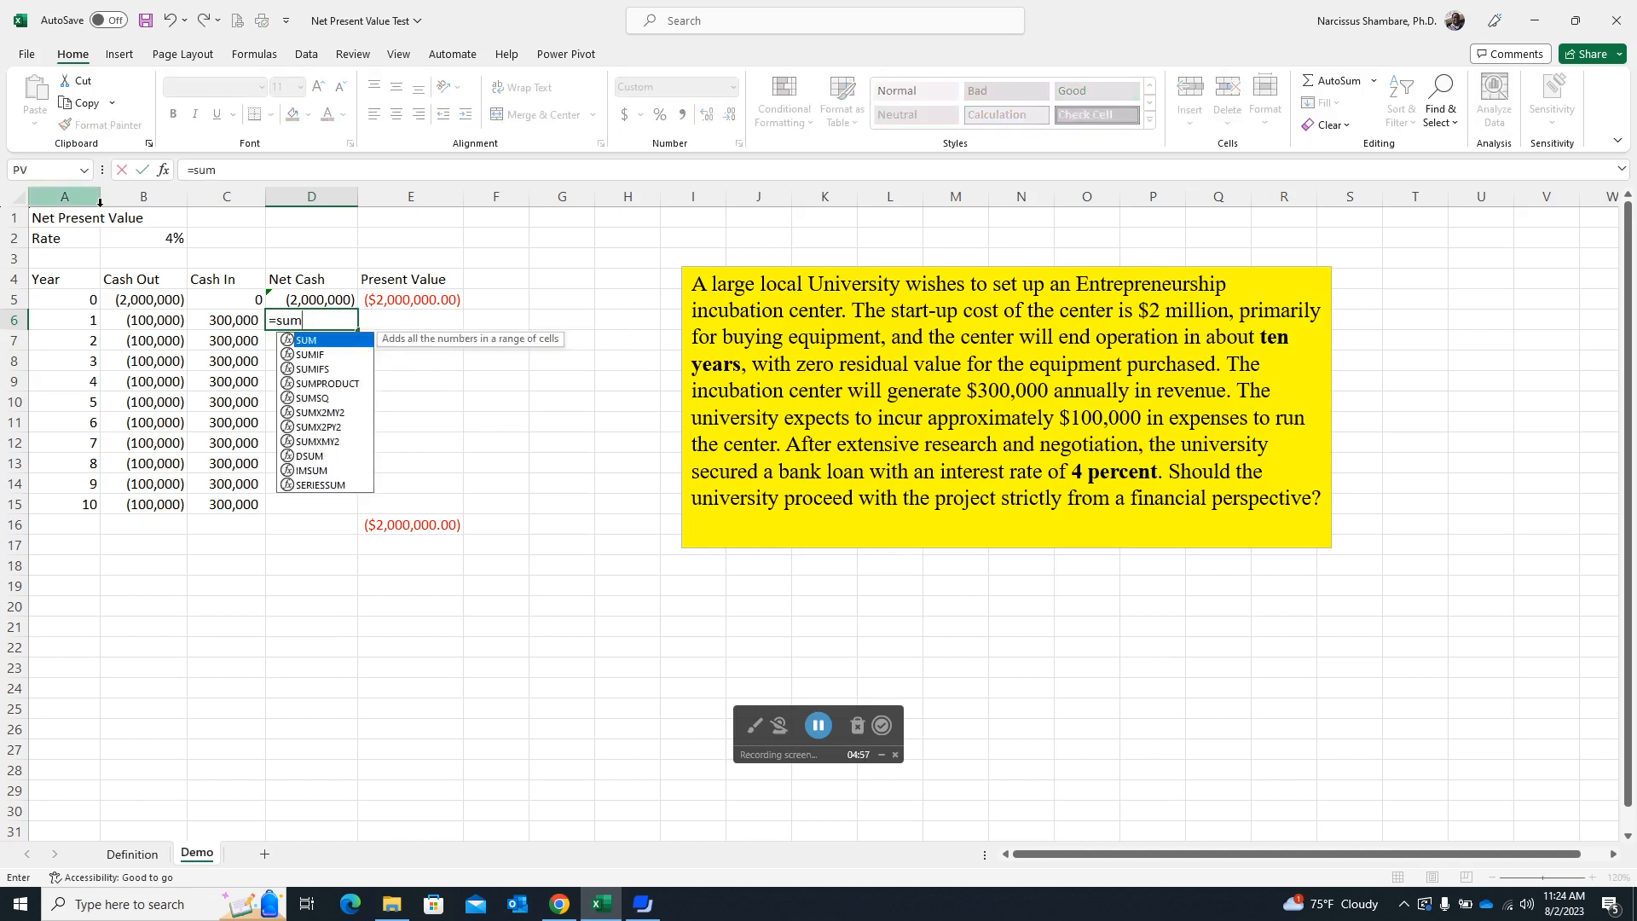
double_click(333, 345)
click(143, 323)
drag(143, 322, 220, 324)
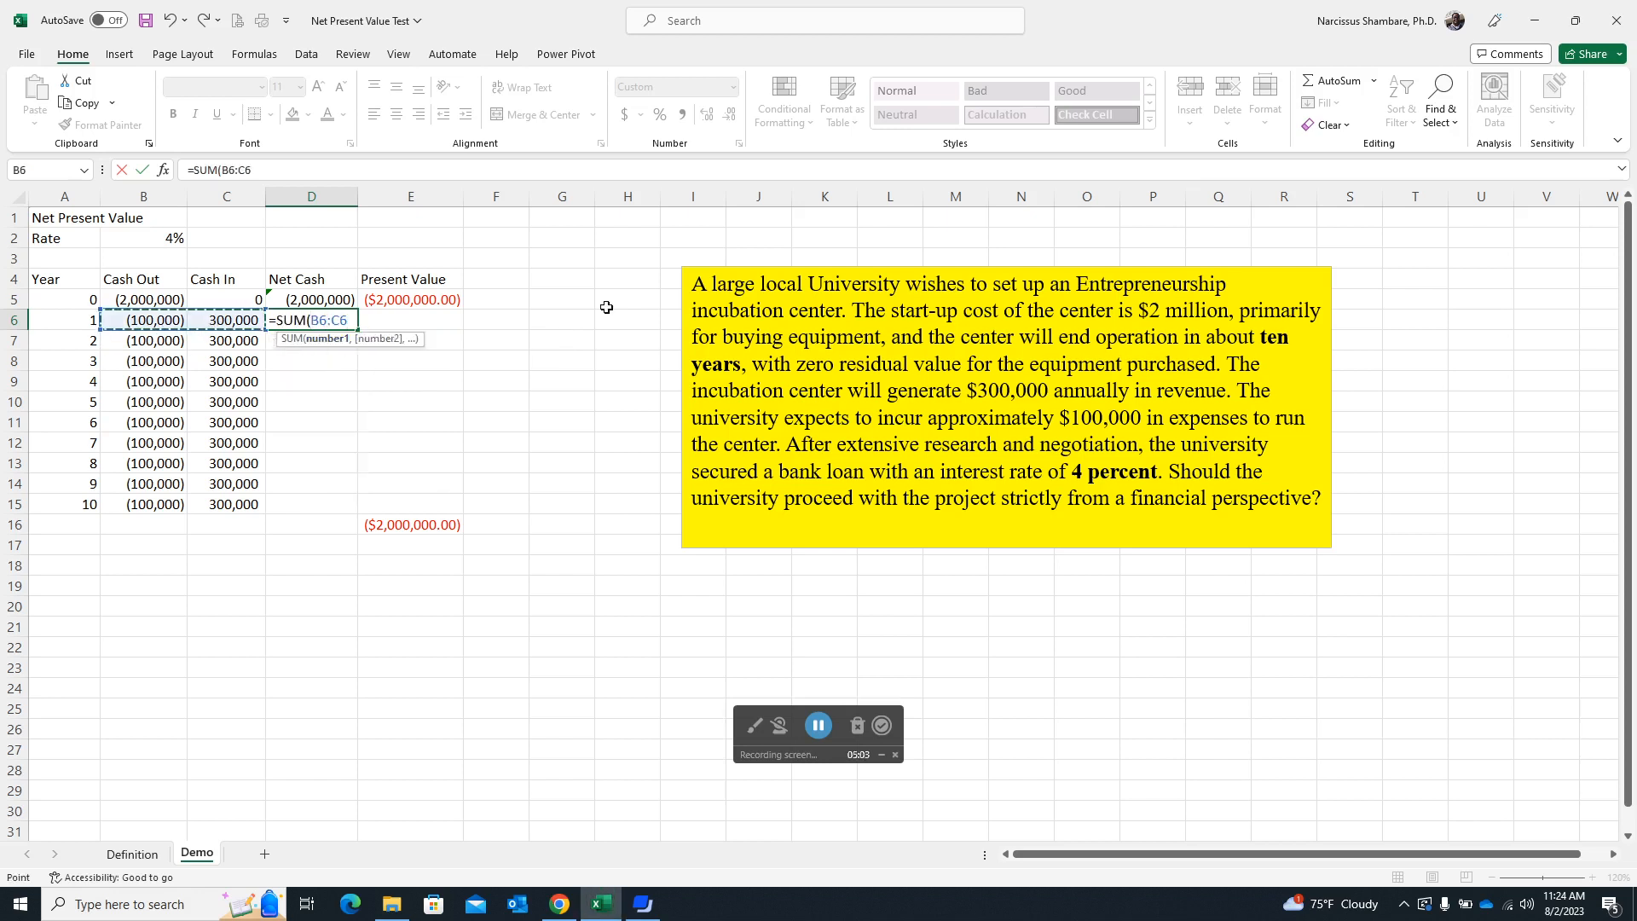
key(Return)
key(Up)
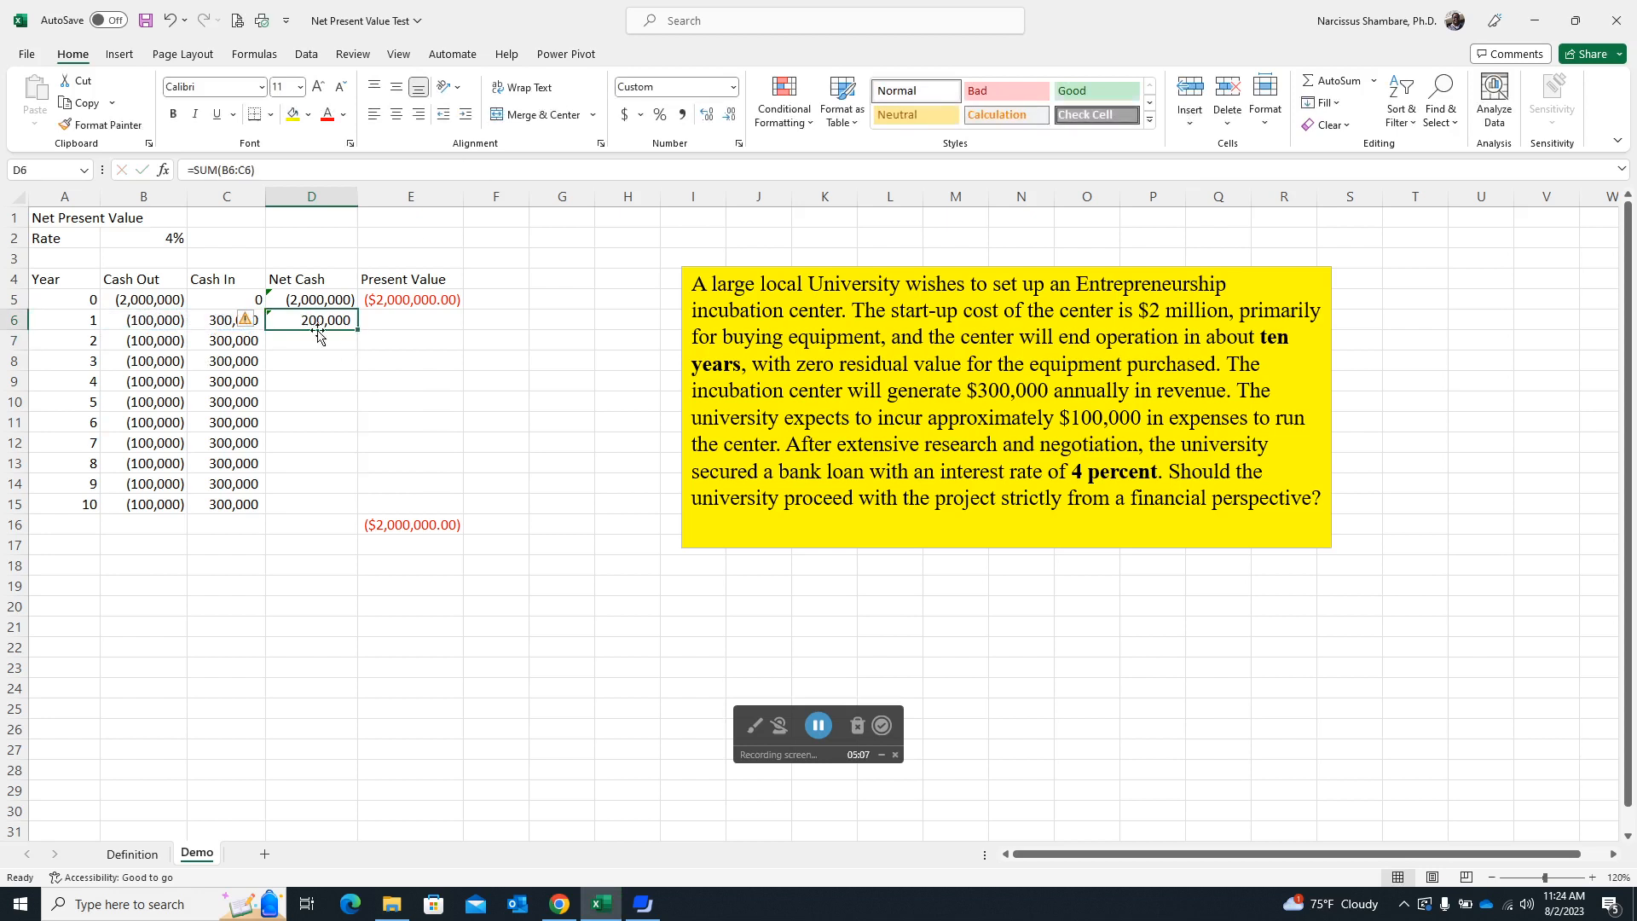
drag(358, 331, 359, 519)
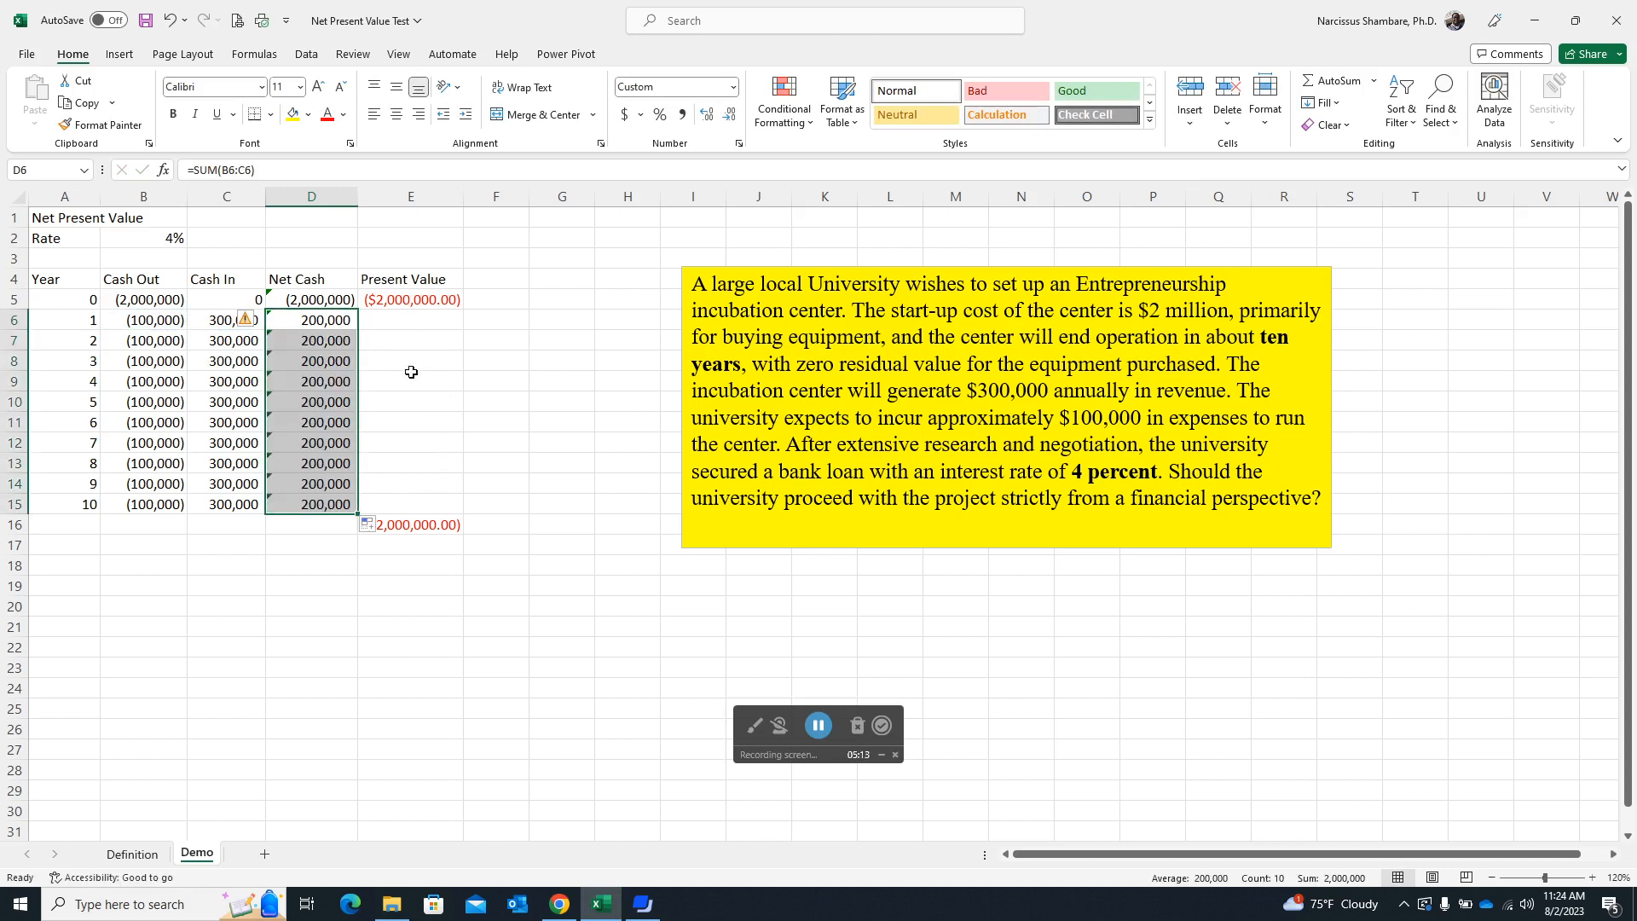
click(341, 322)
Calculate the year 1 Present Value in E6 with =PV($B$2,A6,,D6), keeping the rate reference absolute and the payment argument empty.
click(413, 327)
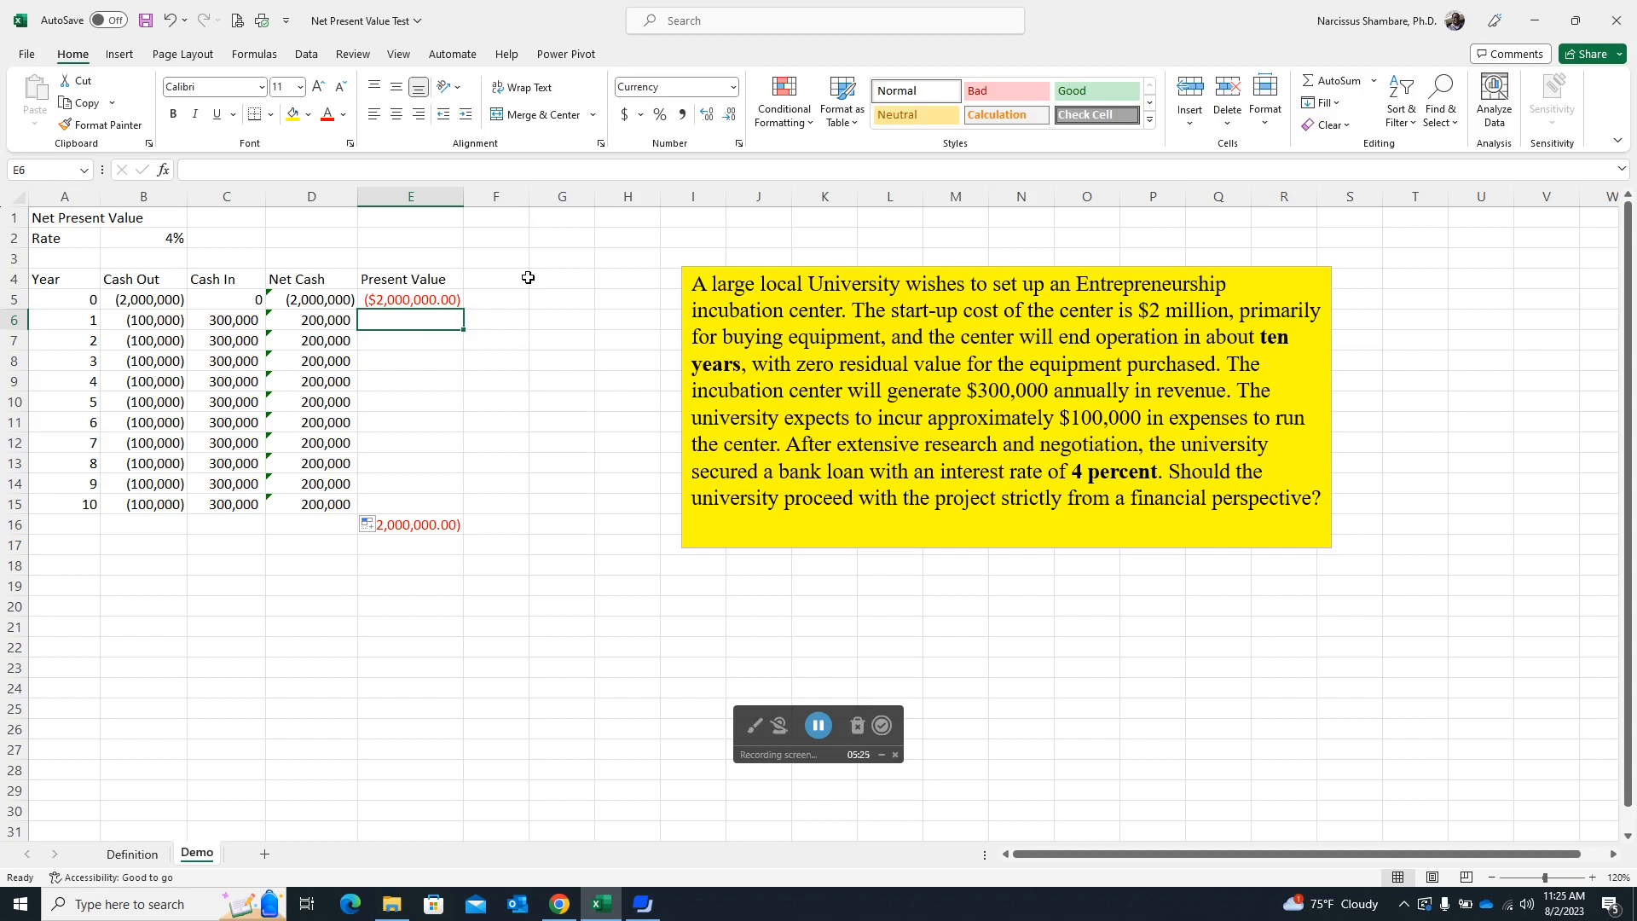
text(=)
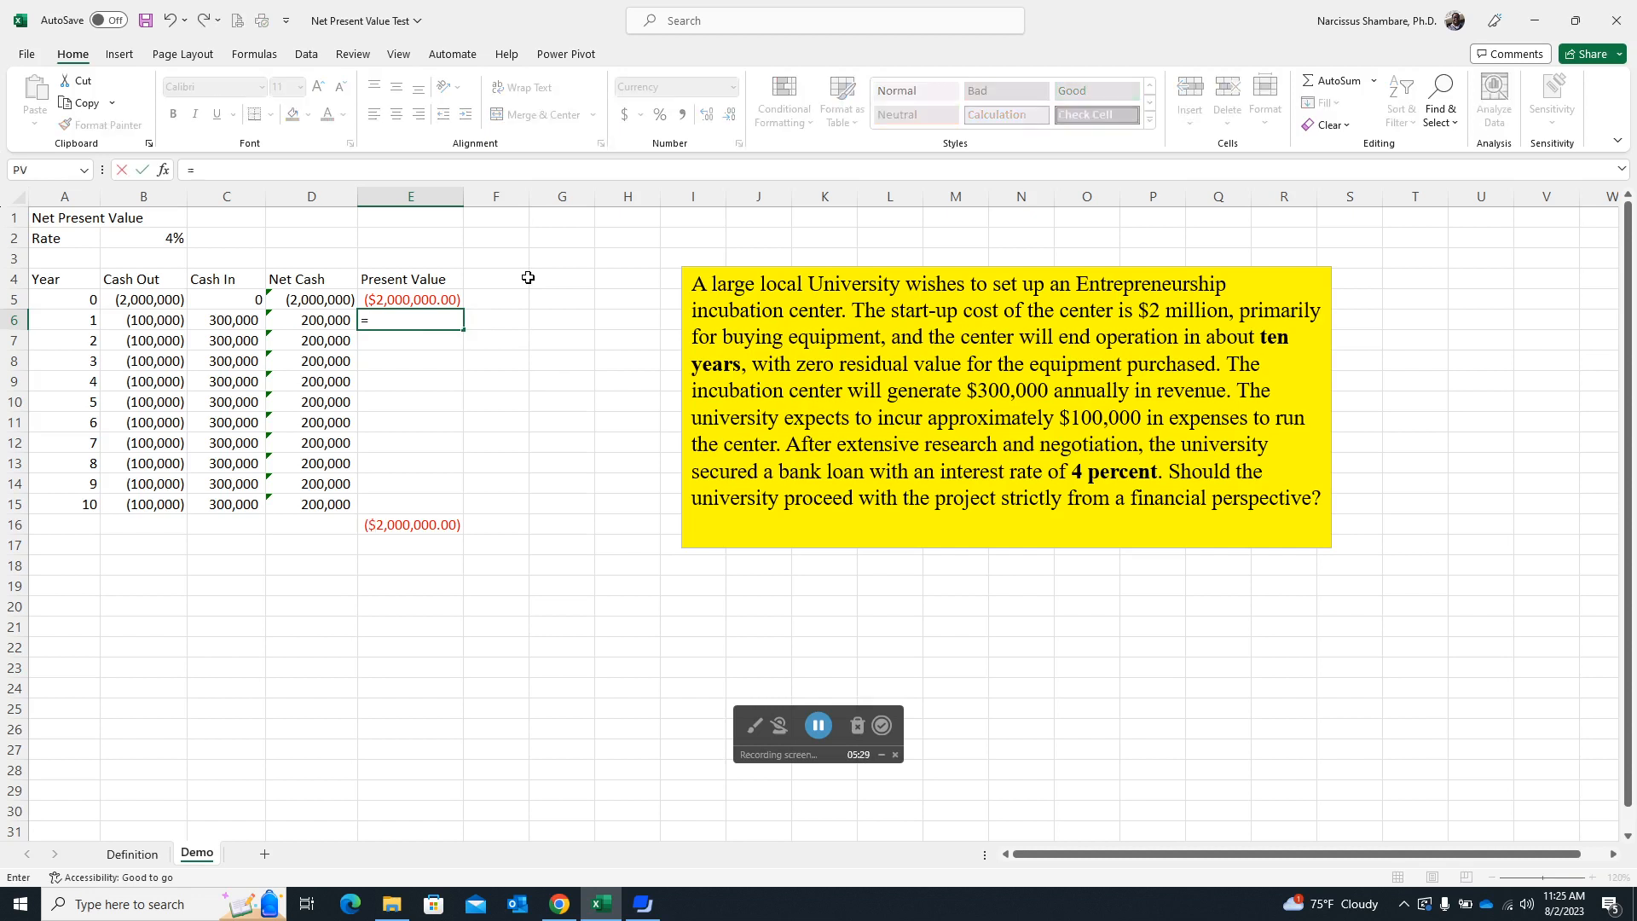
text(pv)
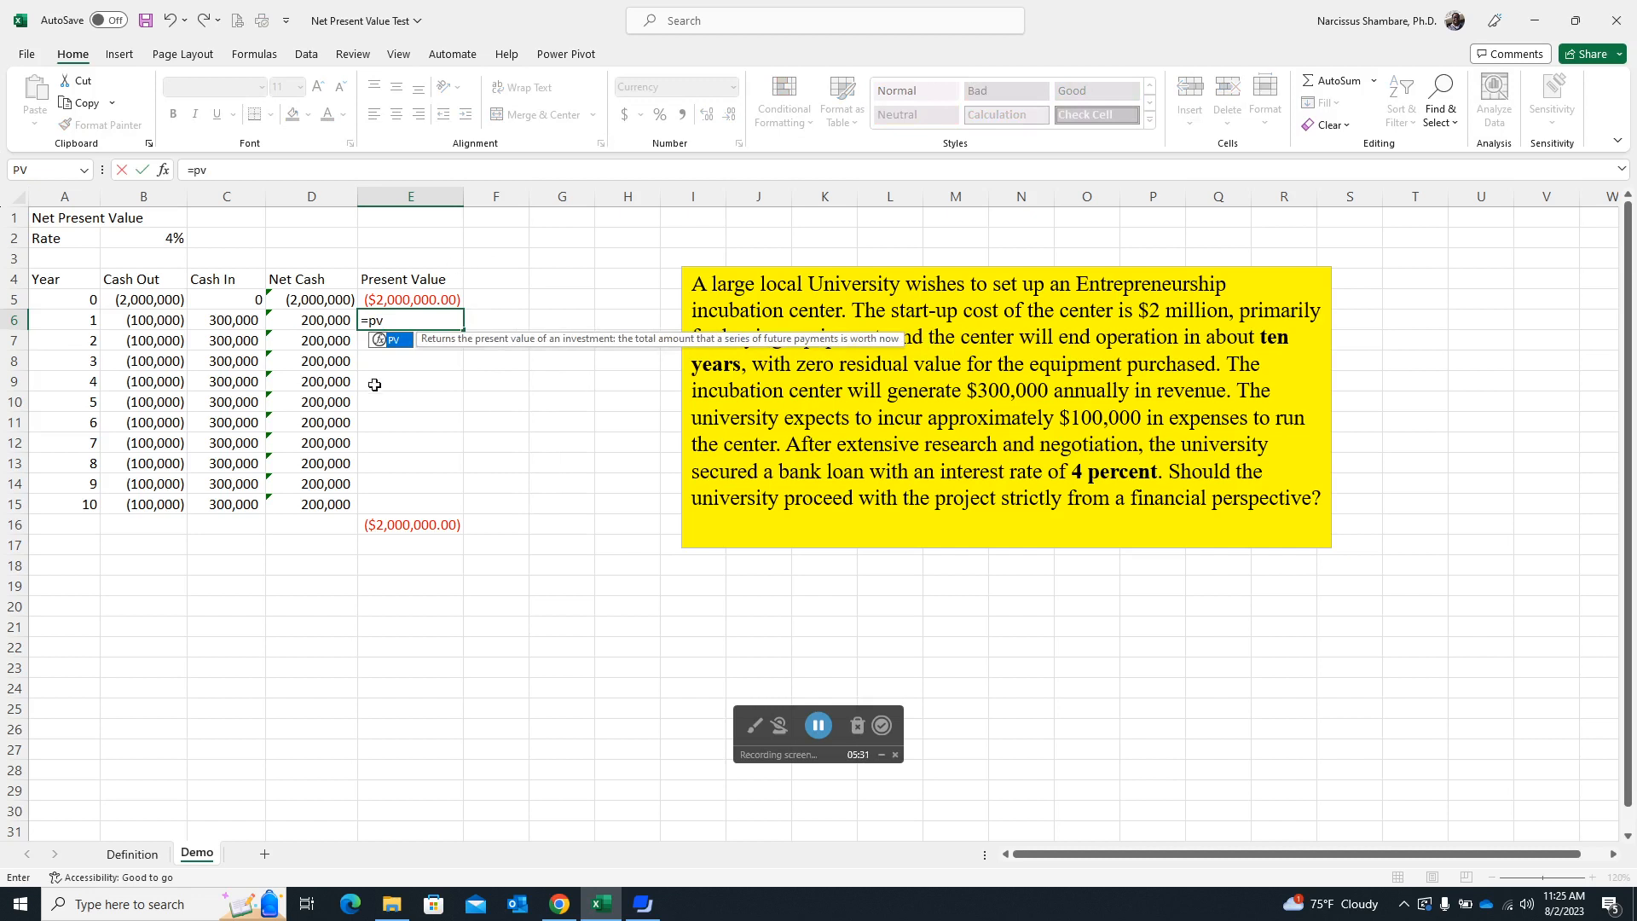
double_click(404, 346)
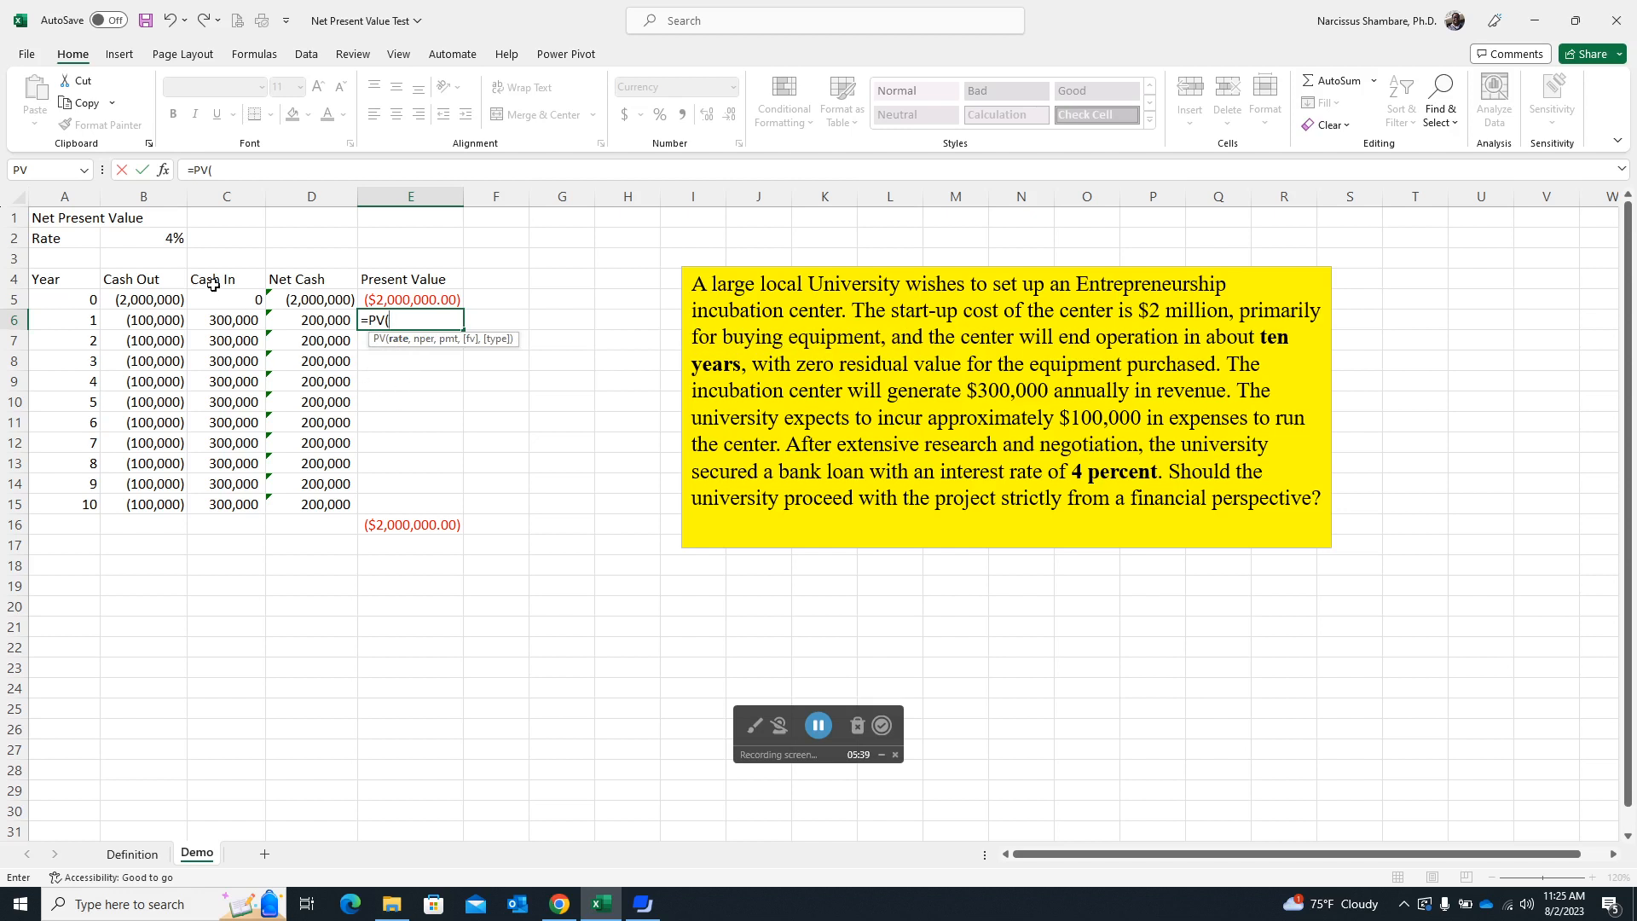
click(171, 240)
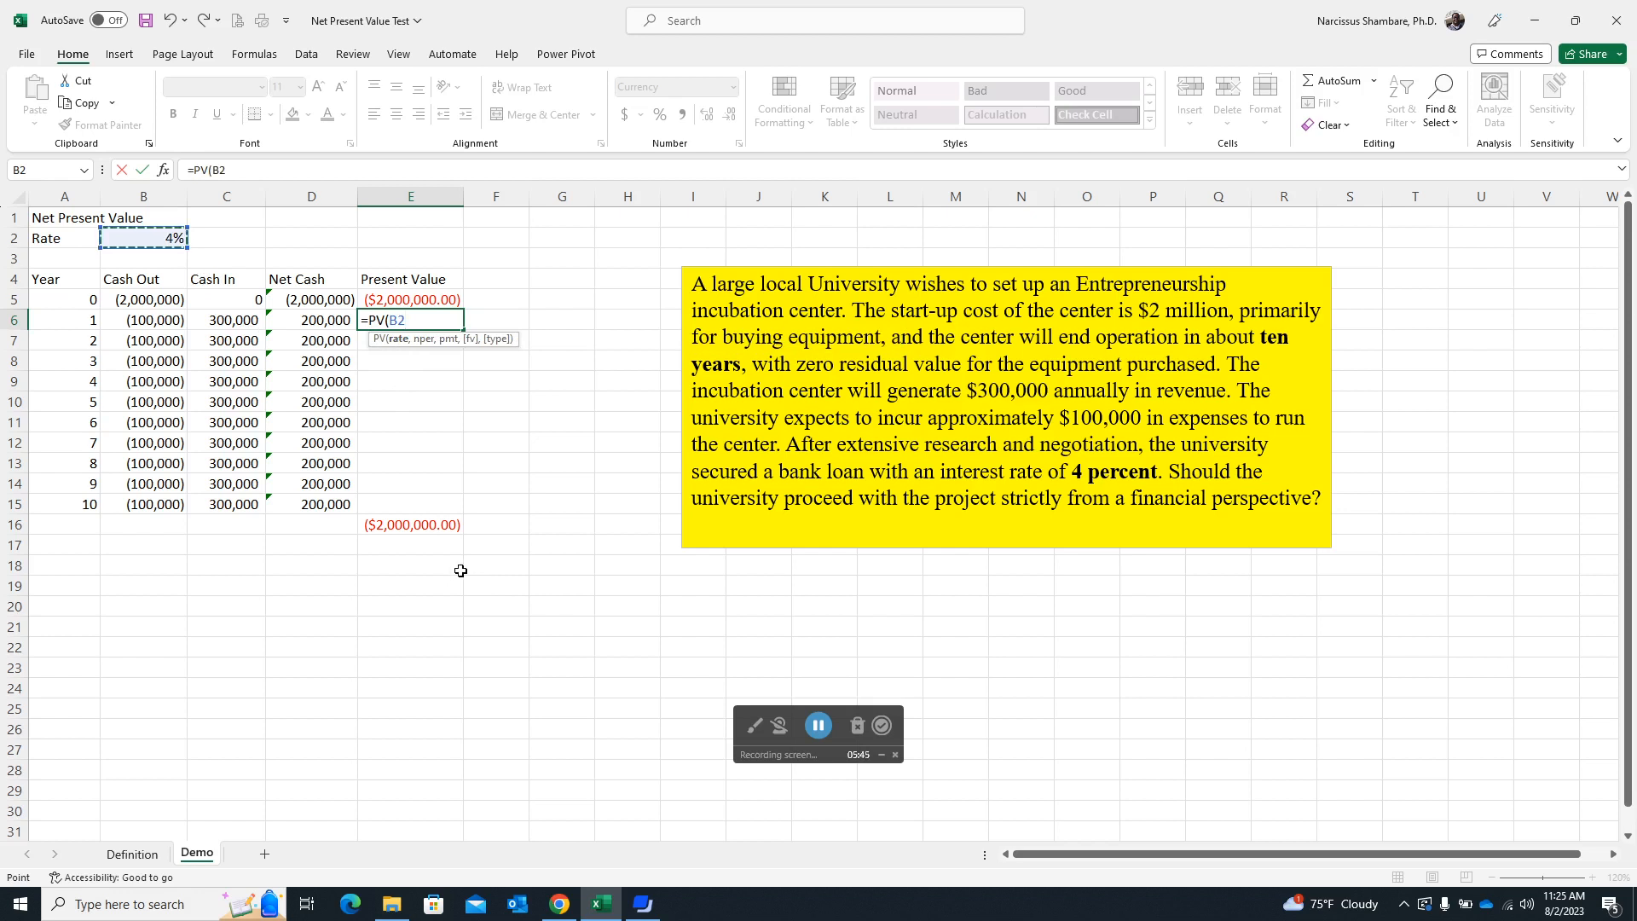
key(F4)
text(,)
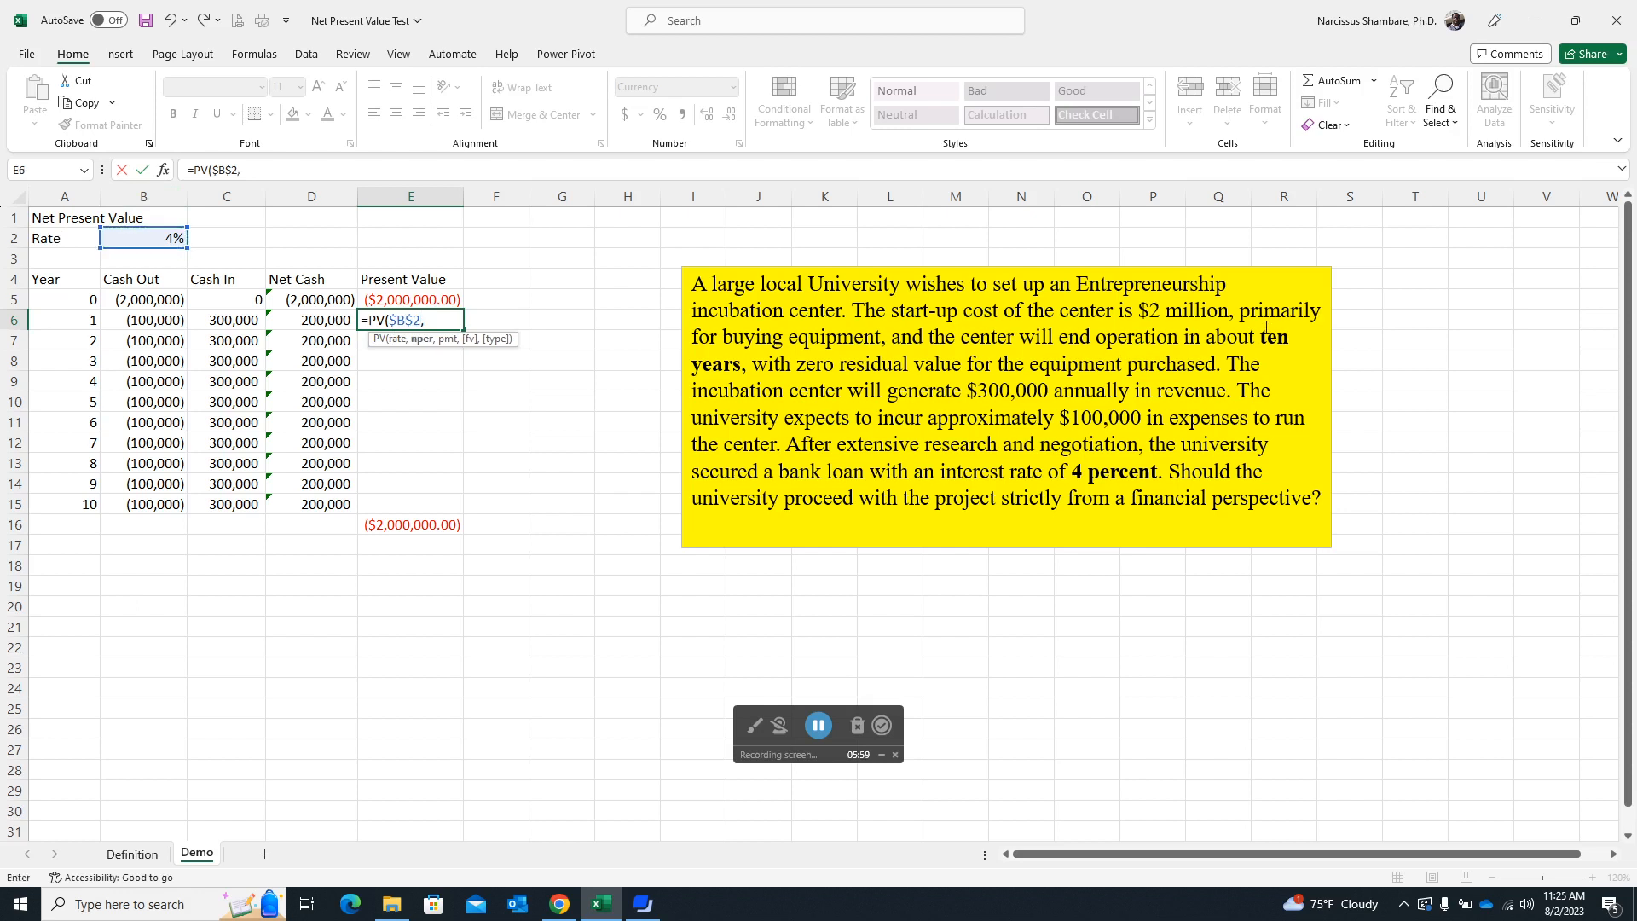
click(84, 323)
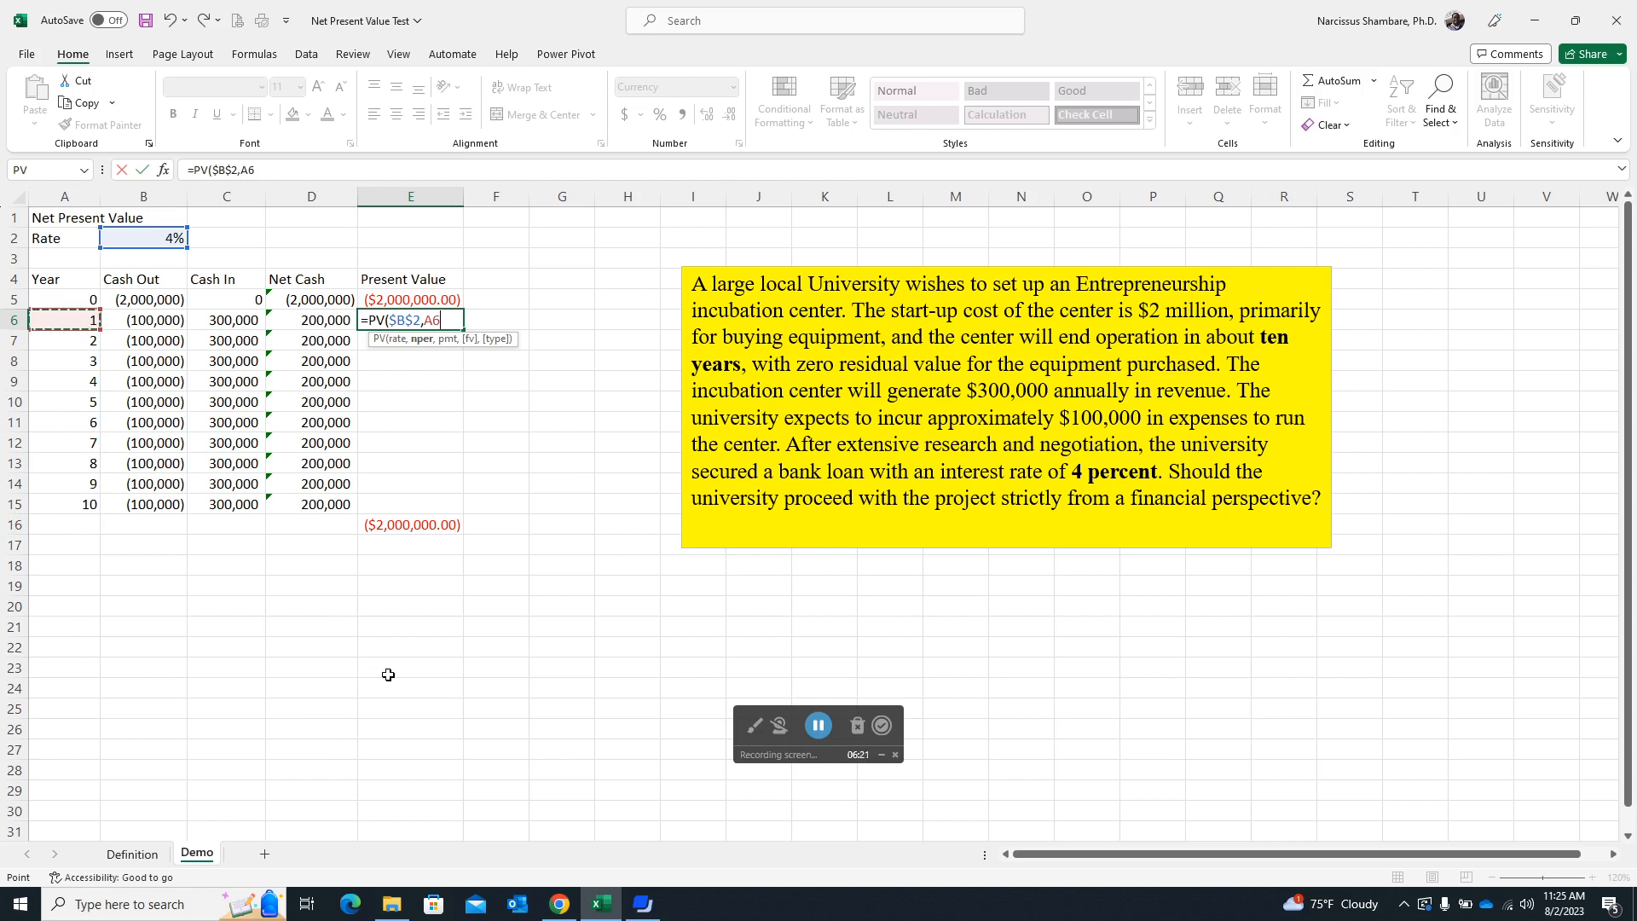
text(,,)
click(326, 319)
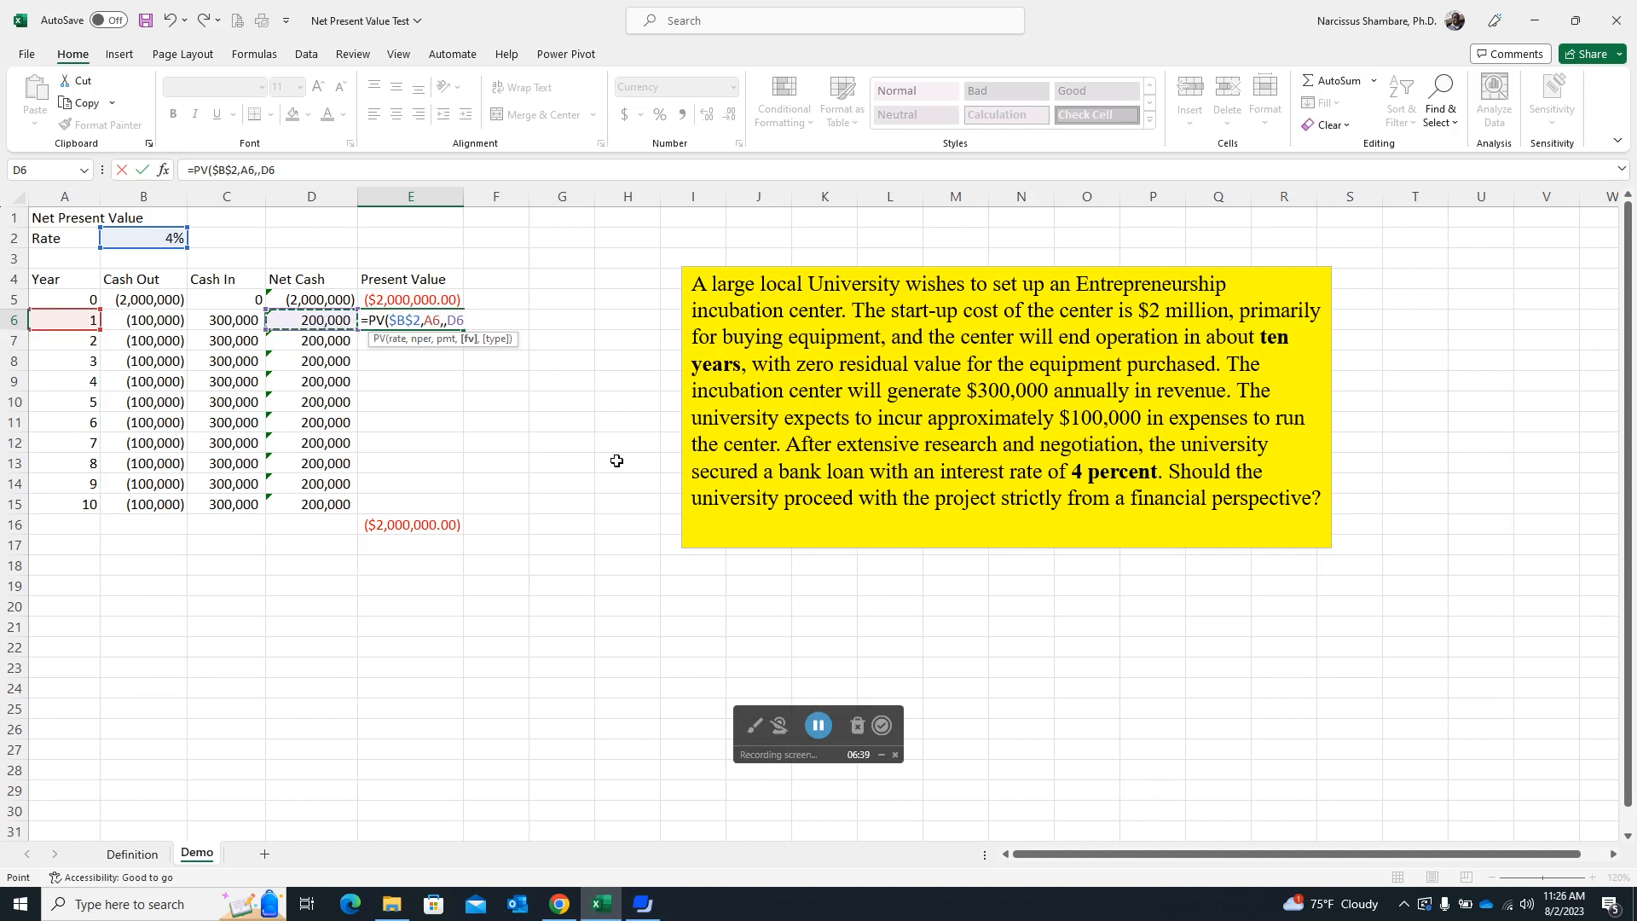
text())
key(Return)
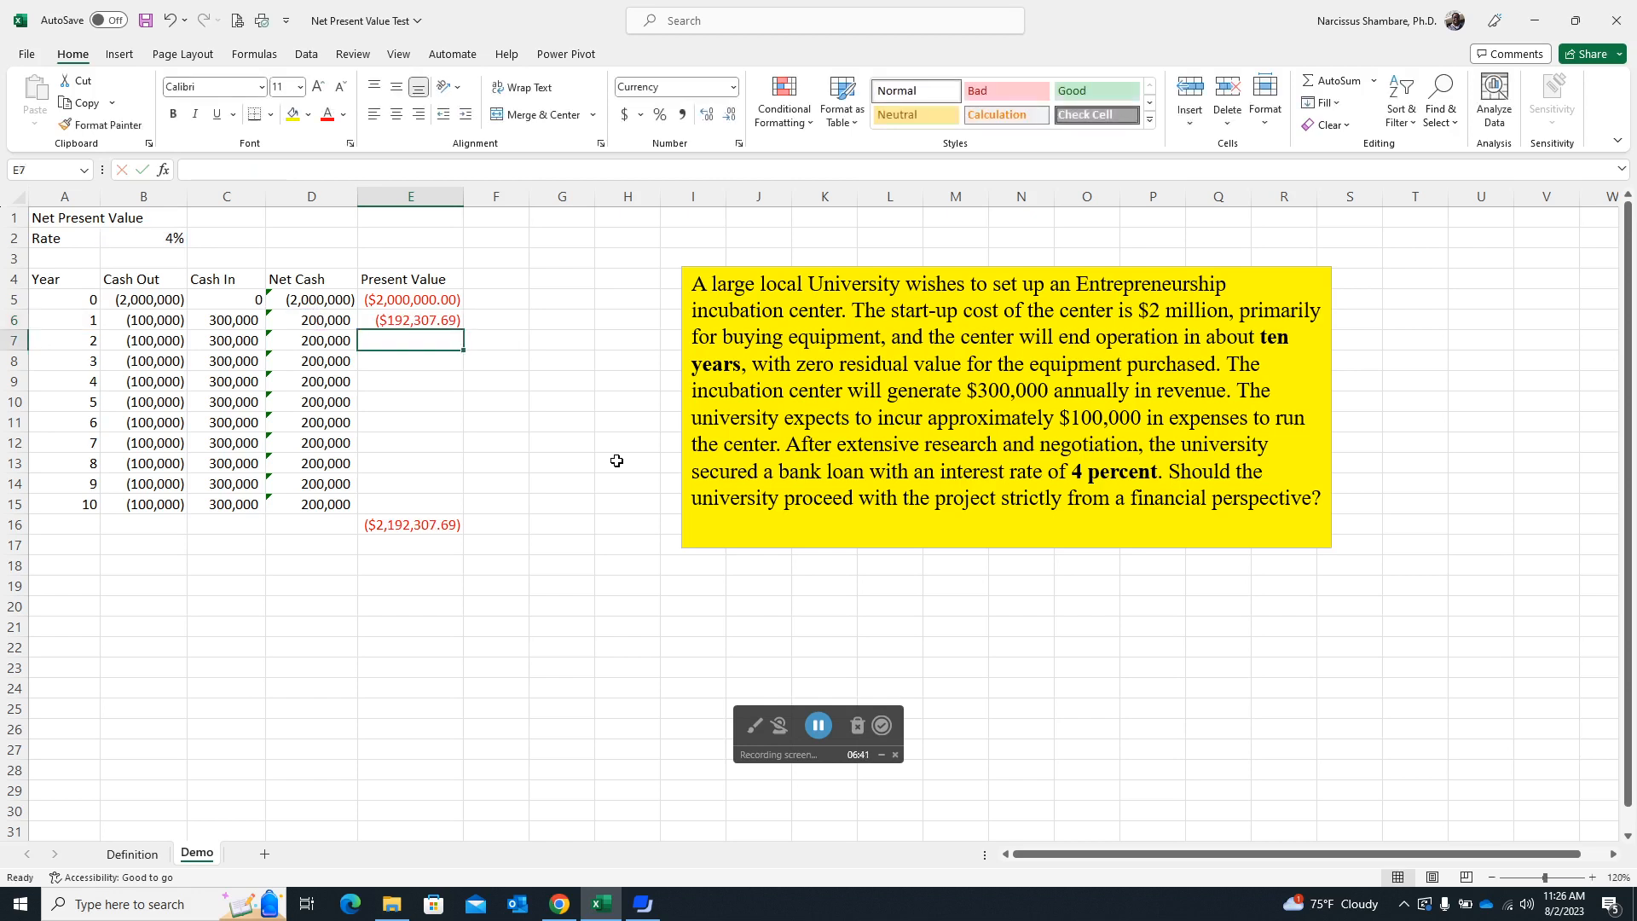
Negate the future value in E6 so the formula reads =PV($B$2,A6,,-D6), fill it down through year 10, and select the total in E16.
key(Up)
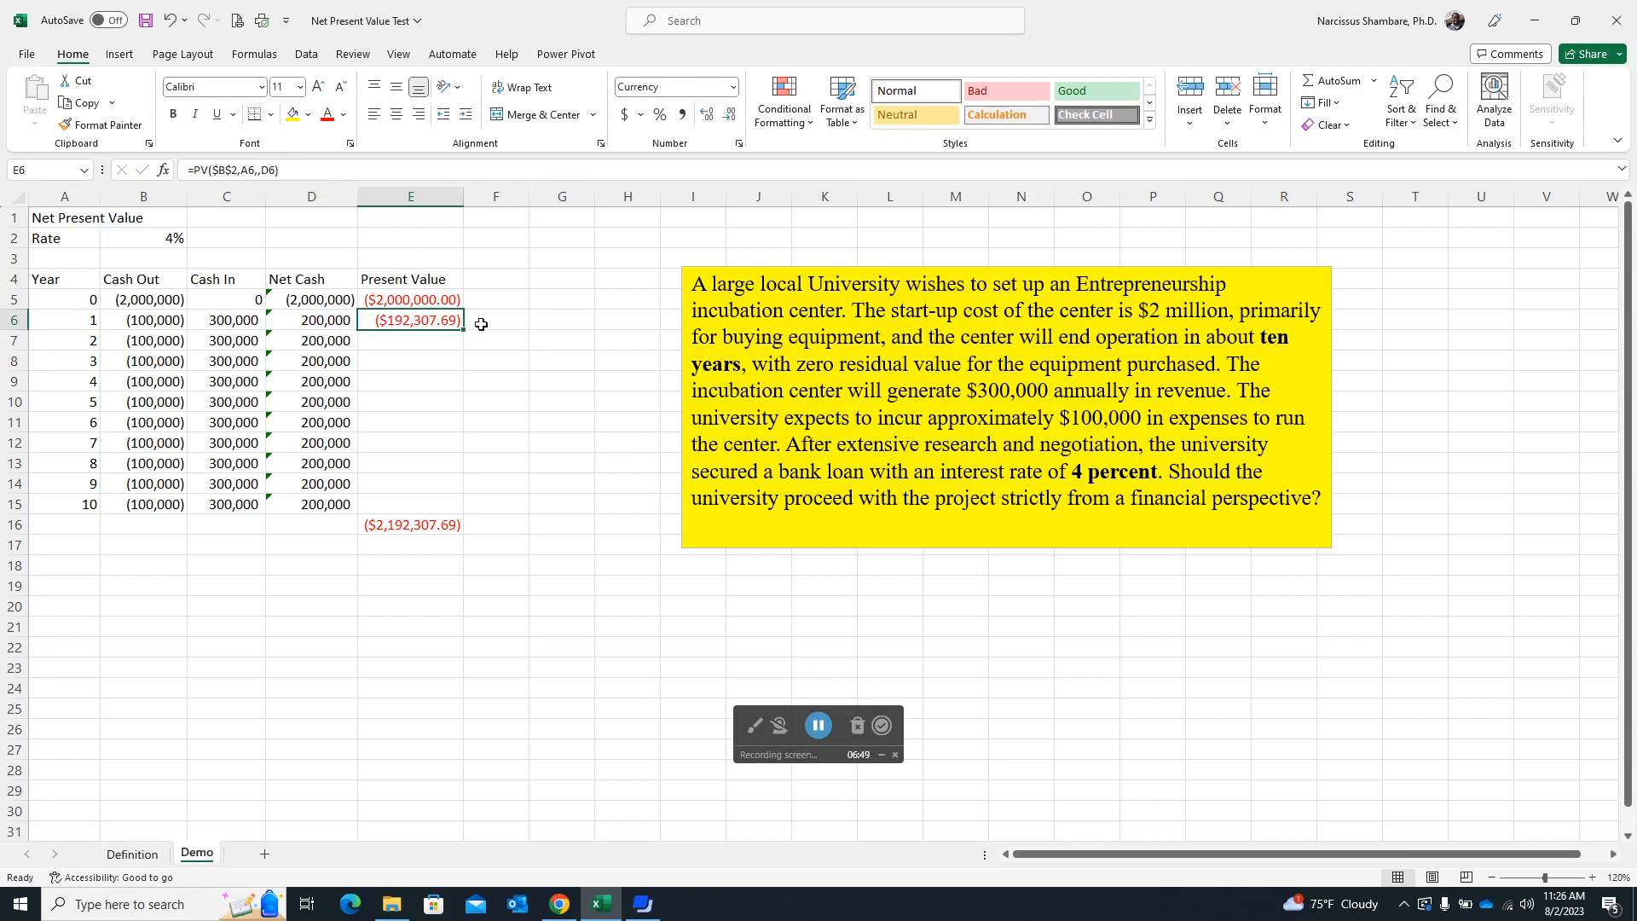
click(264, 170)
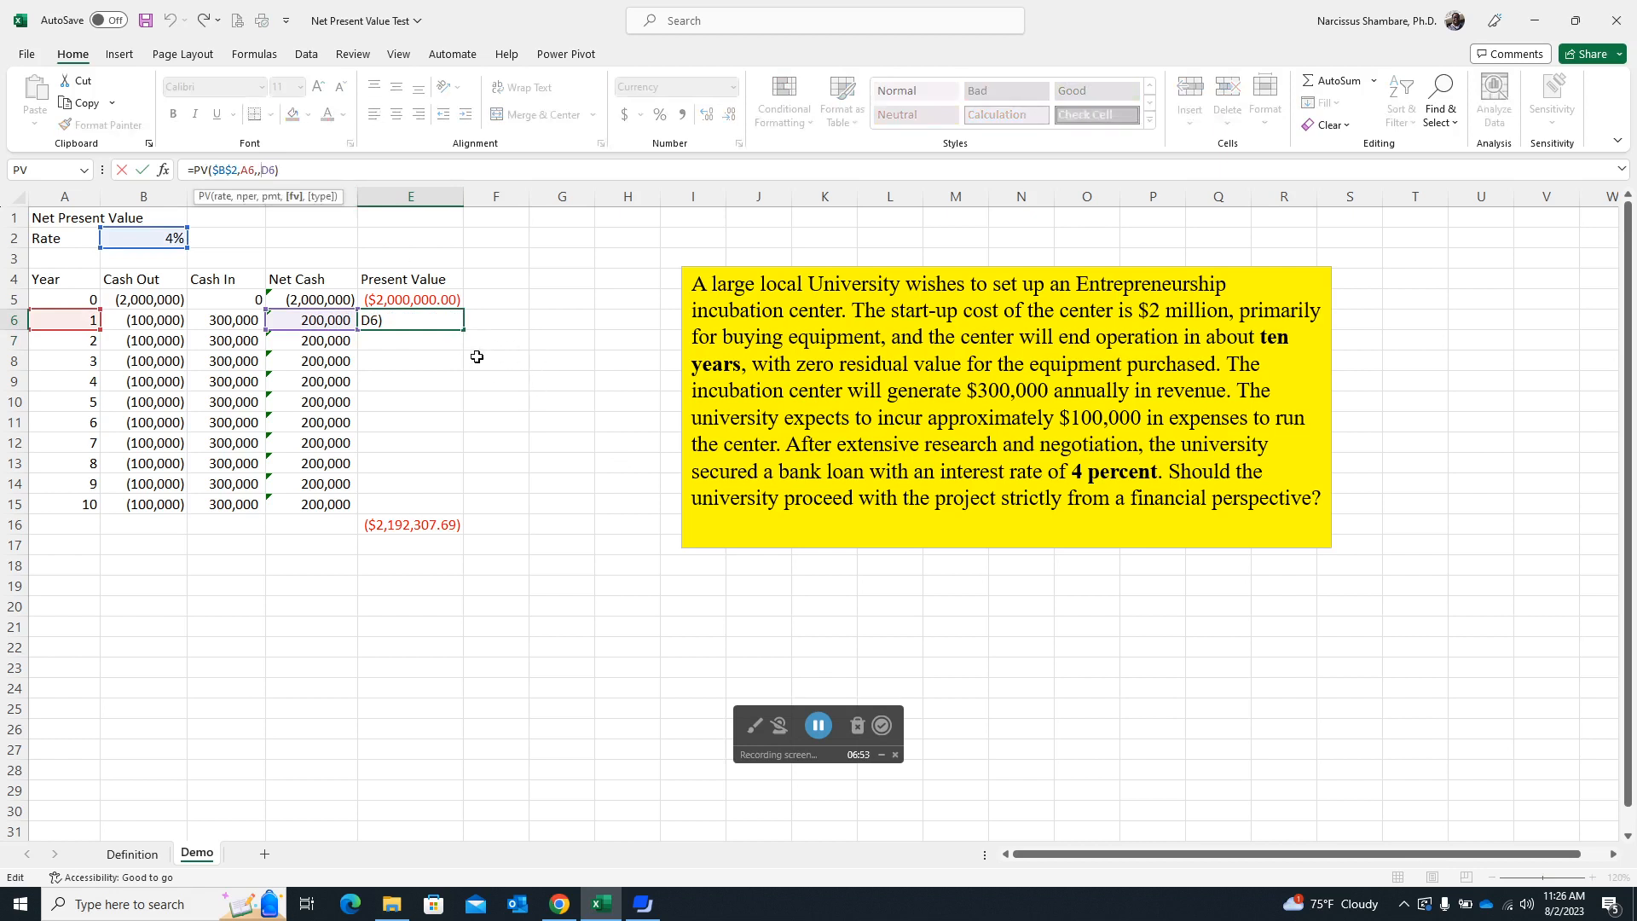
text(-)
key(ctrl+Return)
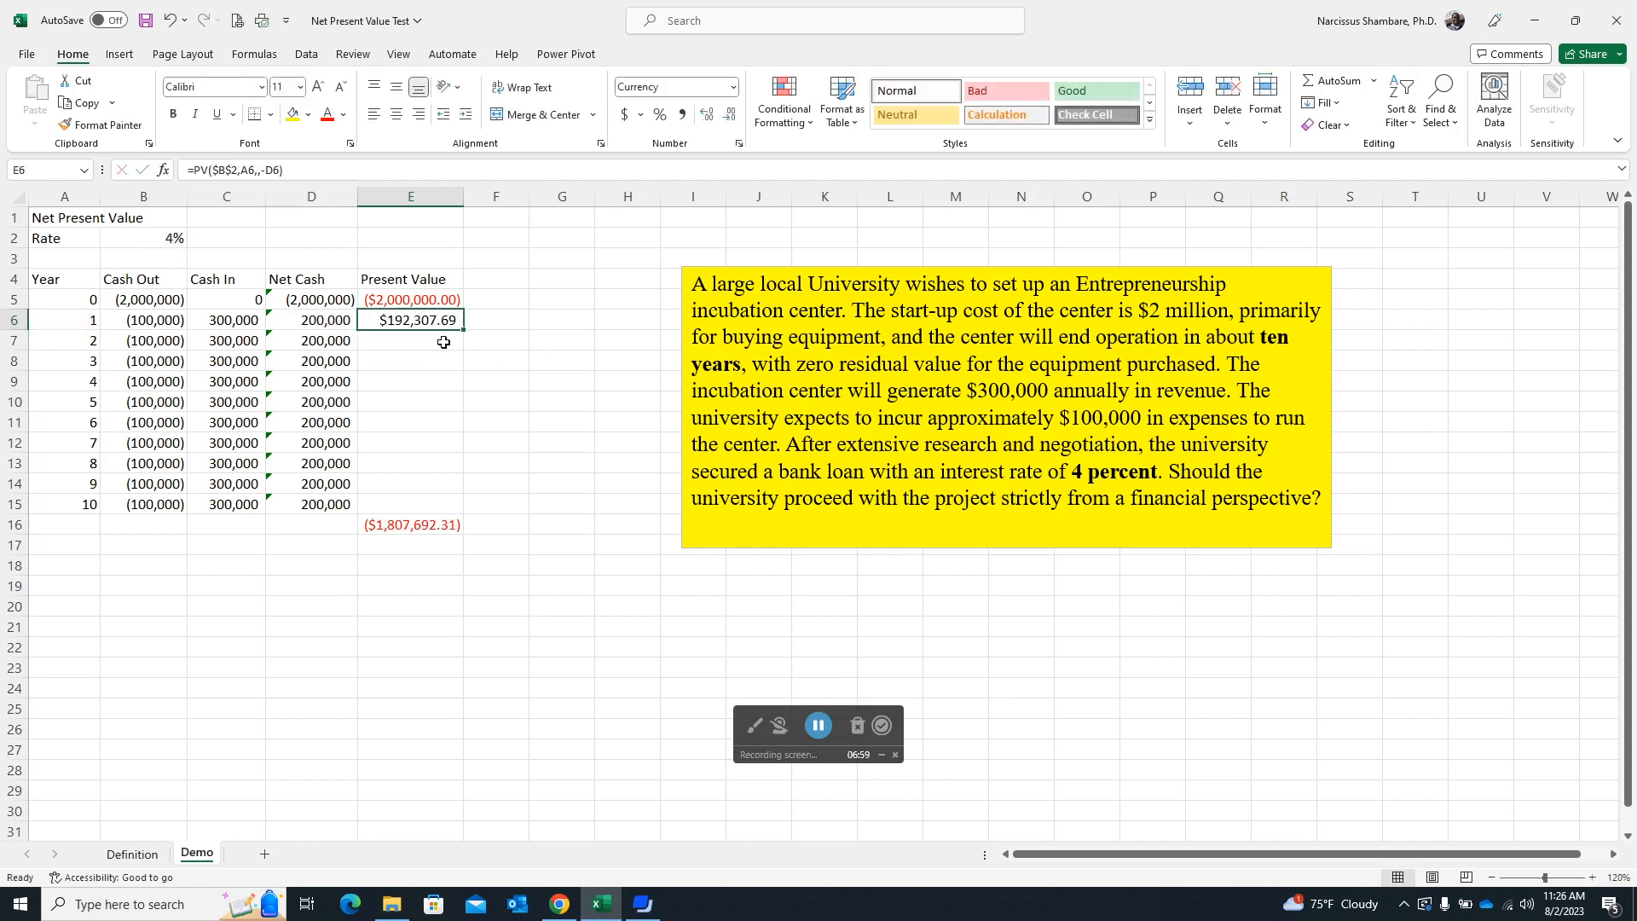
drag(465, 329, 470, 511)
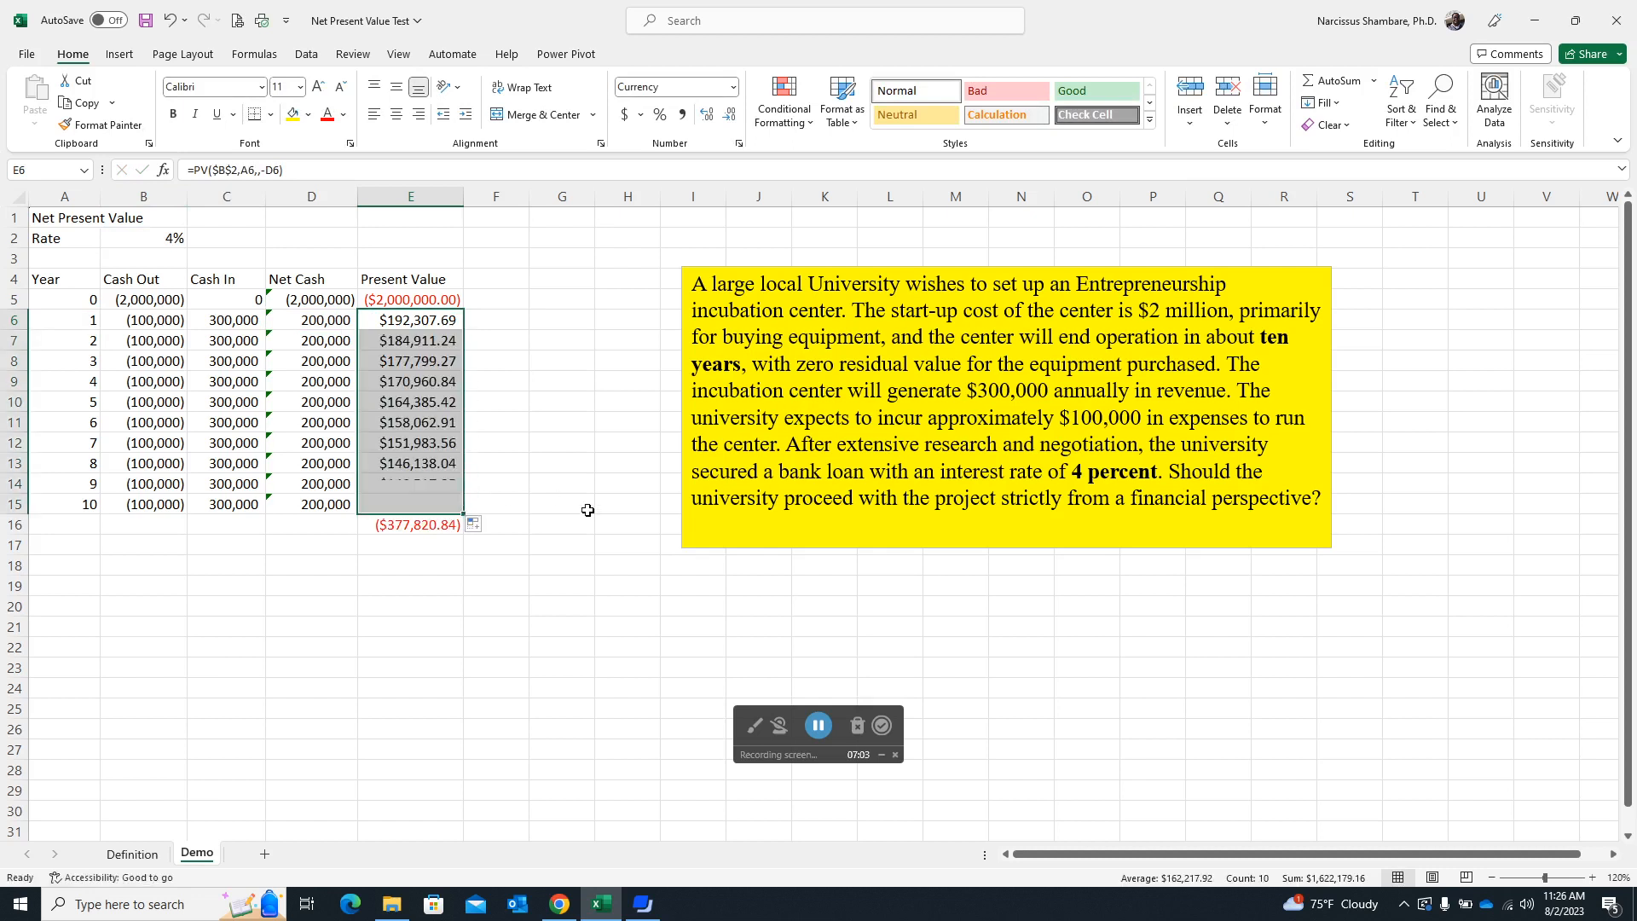
click(402, 529)
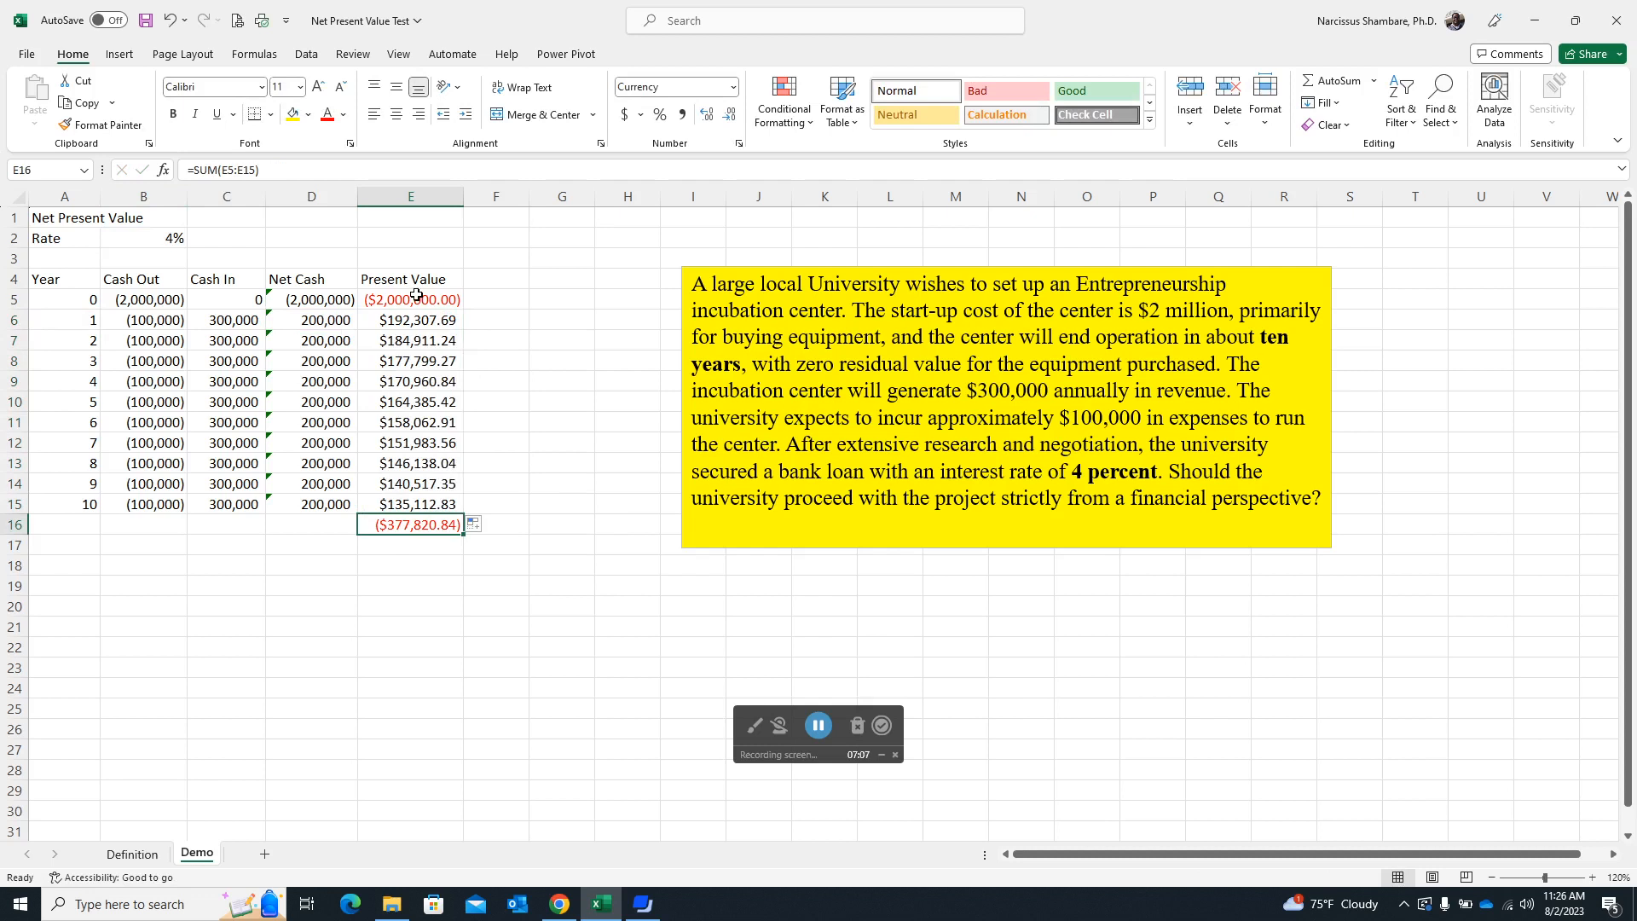